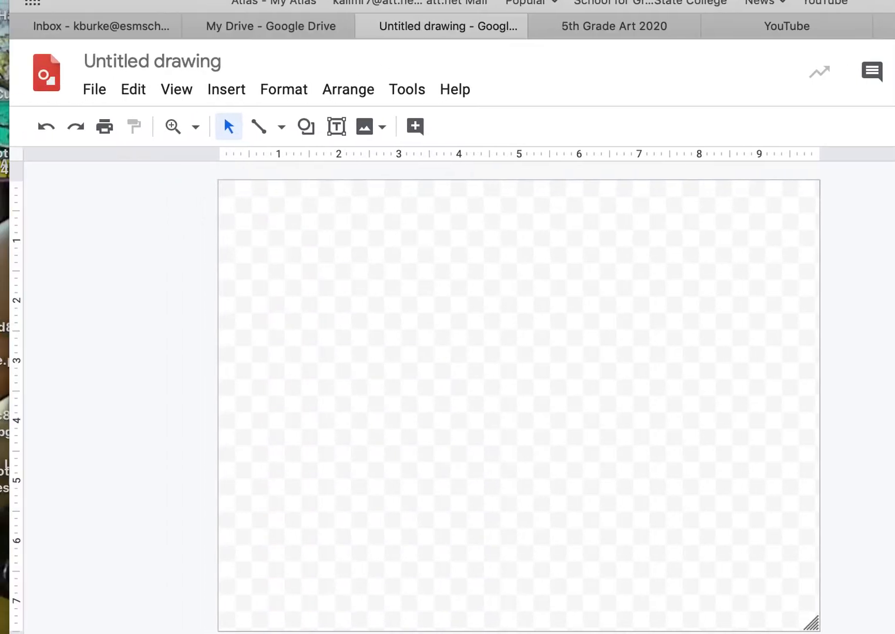
Rename the untitled drawing as Title.
left_click(91, 60)
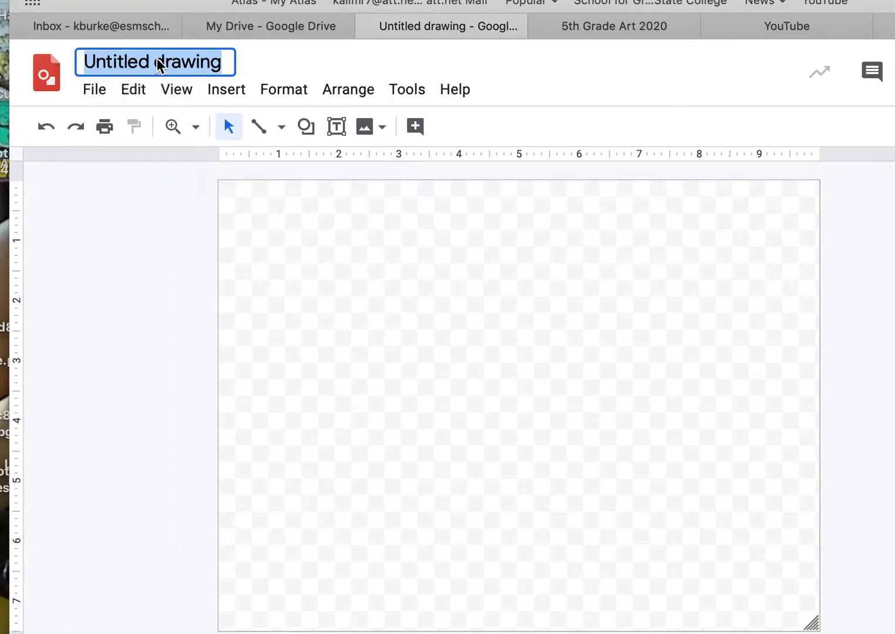
type("Title")
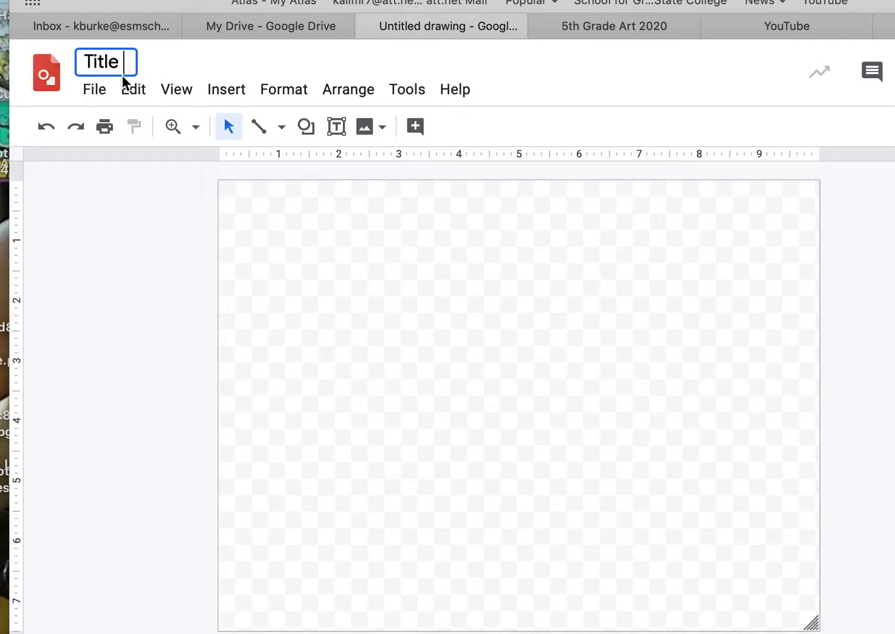
left_click(190, 262)
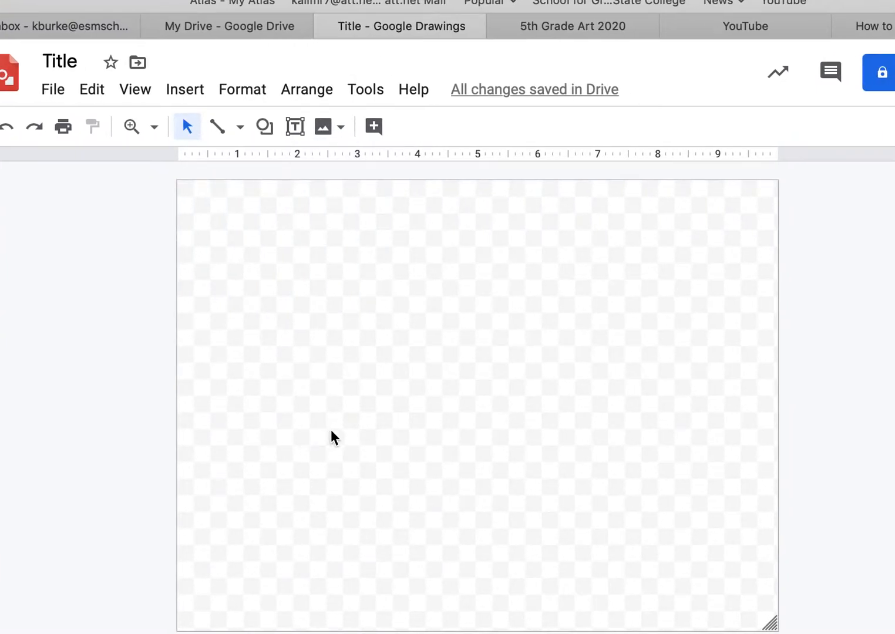
Draw a circle about 1.1 inches wide in the upper middle of the canvas and fill it with yellow.
left_click(264, 126)
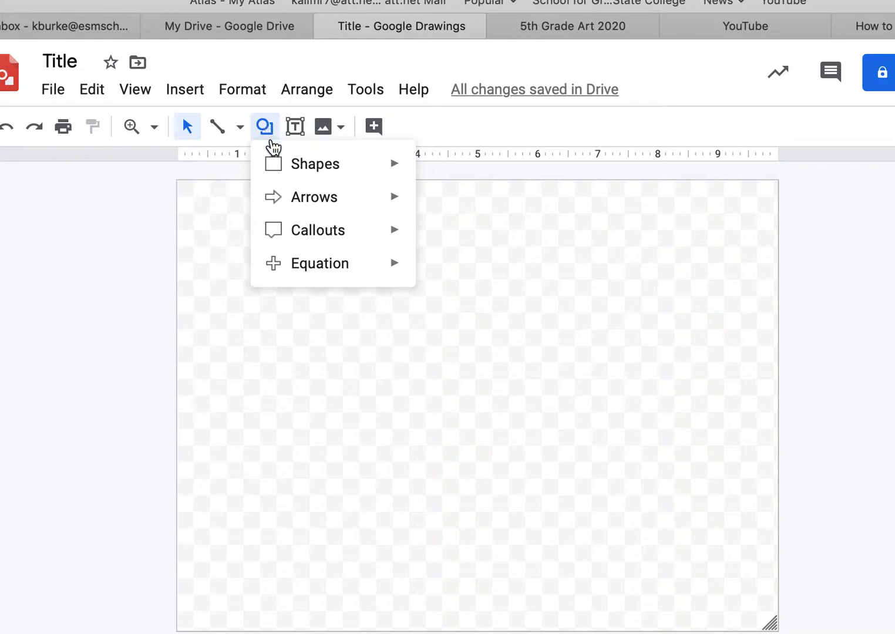
mouse_move(280, 158)
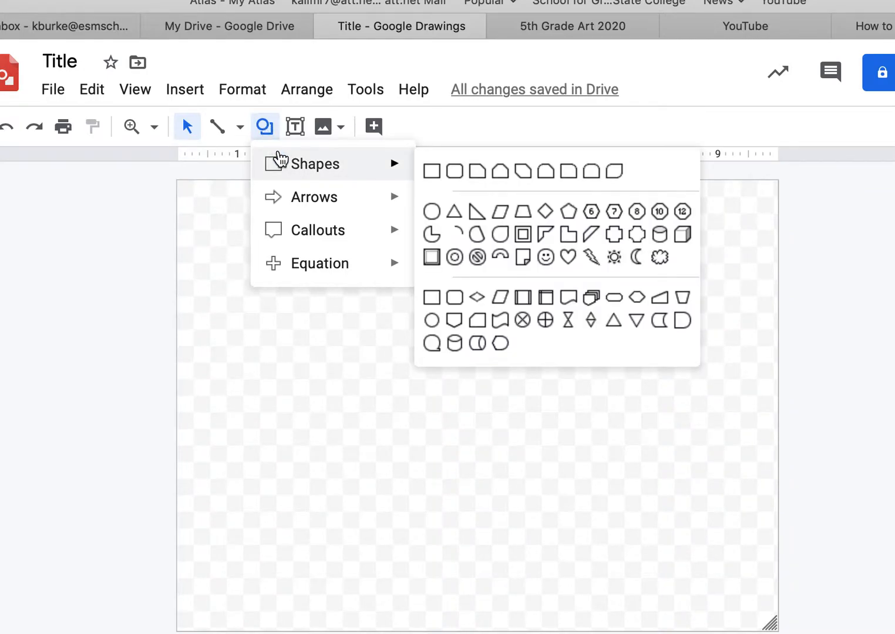
left_click(436, 220)
left_click_drag(405, 241, 468, 304)
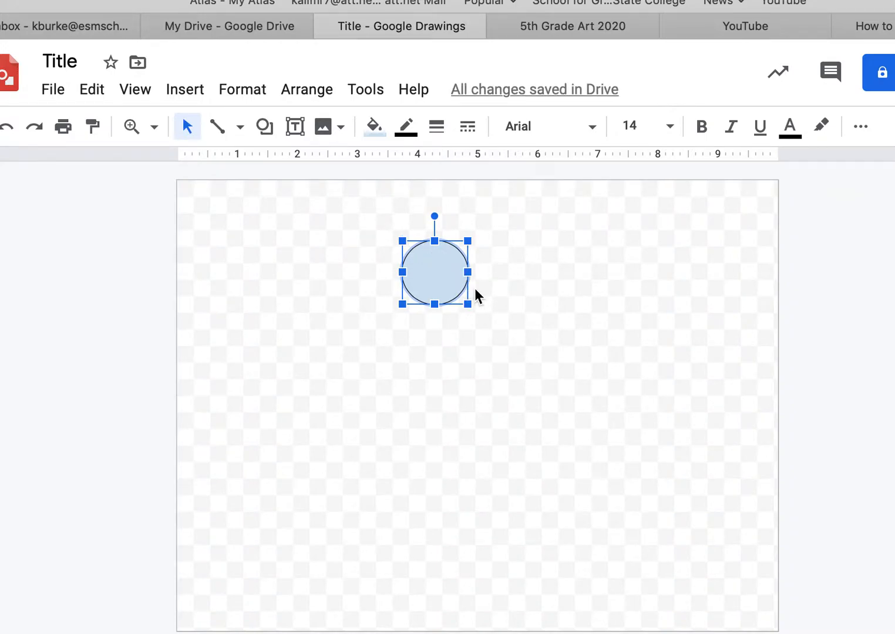
left_click(373, 129)
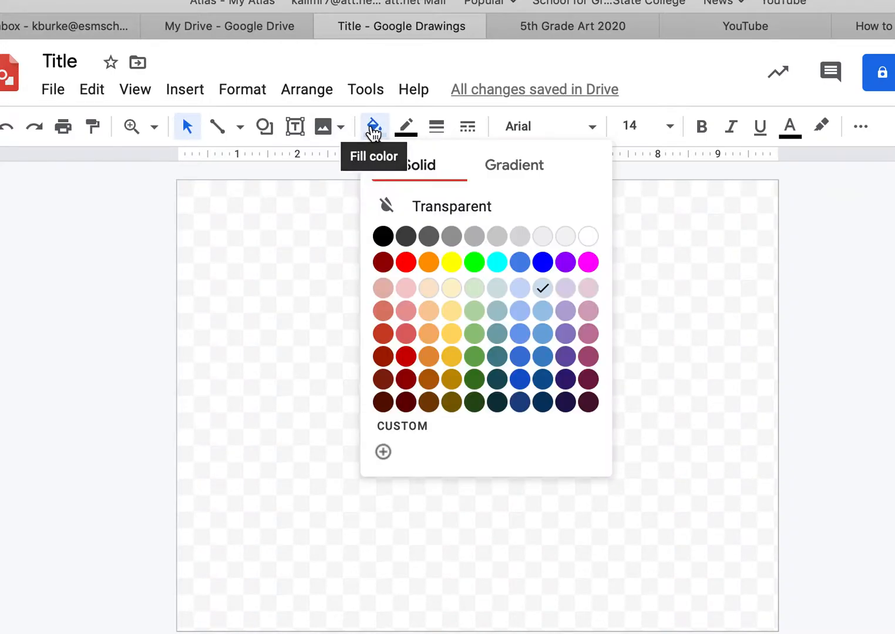
left_click(456, 263)
left_click(520, 361)
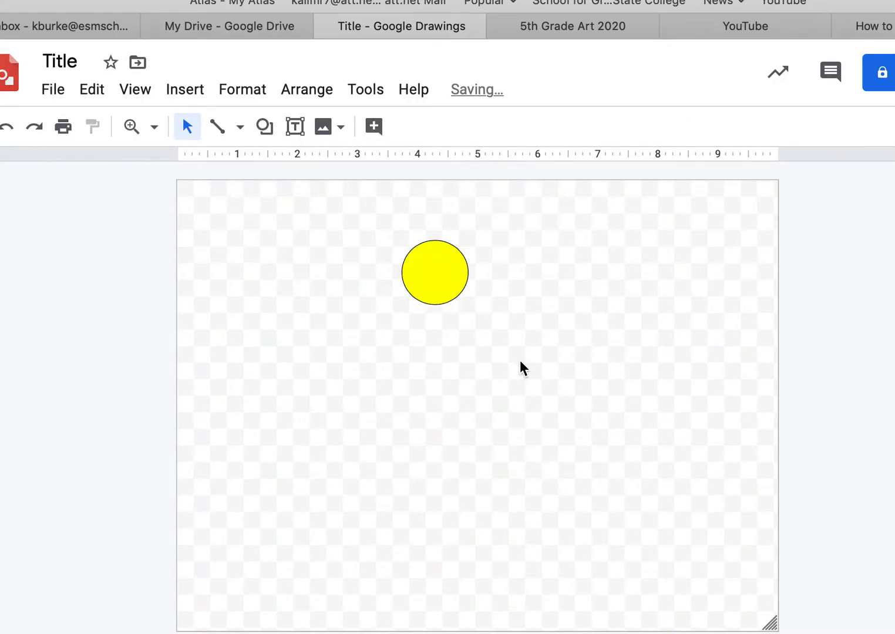
left_click(439, 278)
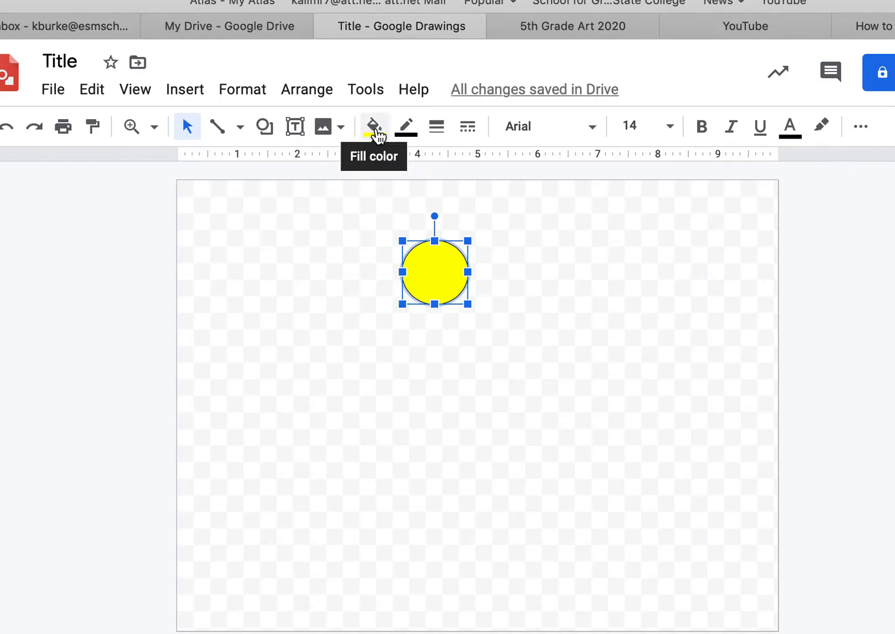
left_click(299, 246)
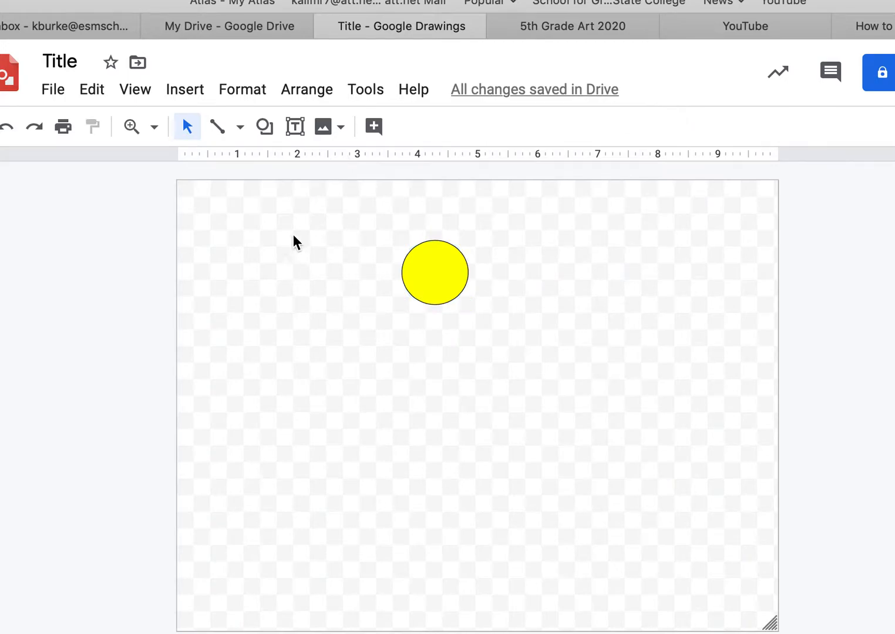
Draw a tall oval about 1 inch wide and 2.9 inches high overlapping the circle's lower edge, and fill it with yellow.
left_click(264, 128)
mouse_move(275, 170)
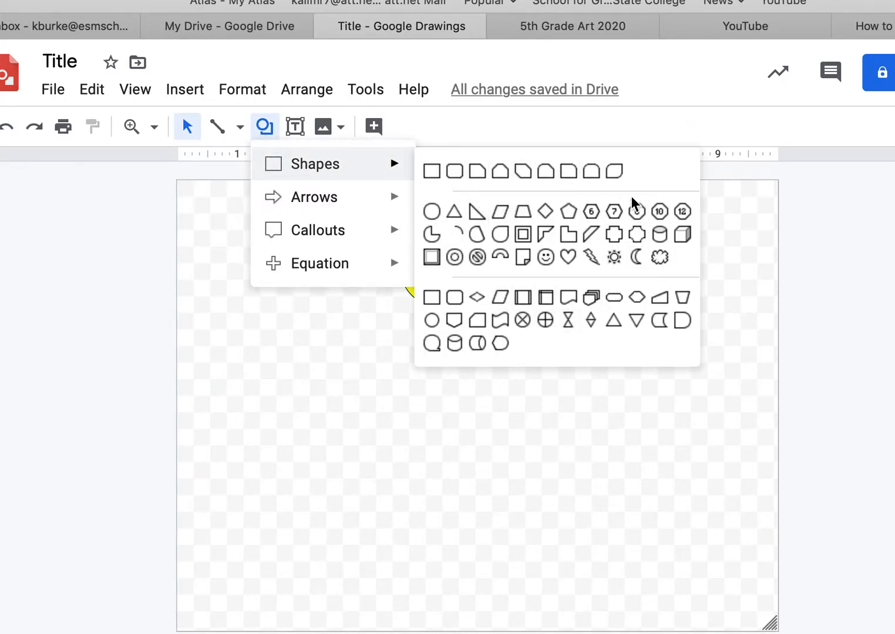
left_click(431, 210)
left_click_drag(417, 294, 478, 470)
left_click_drag(439, 373, 427, 365)
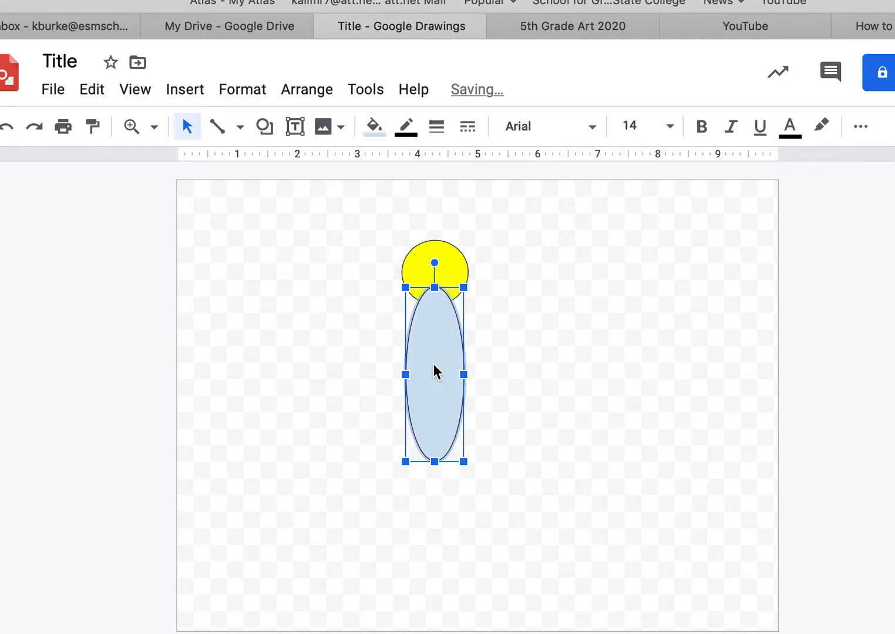
left_click(374, 136)
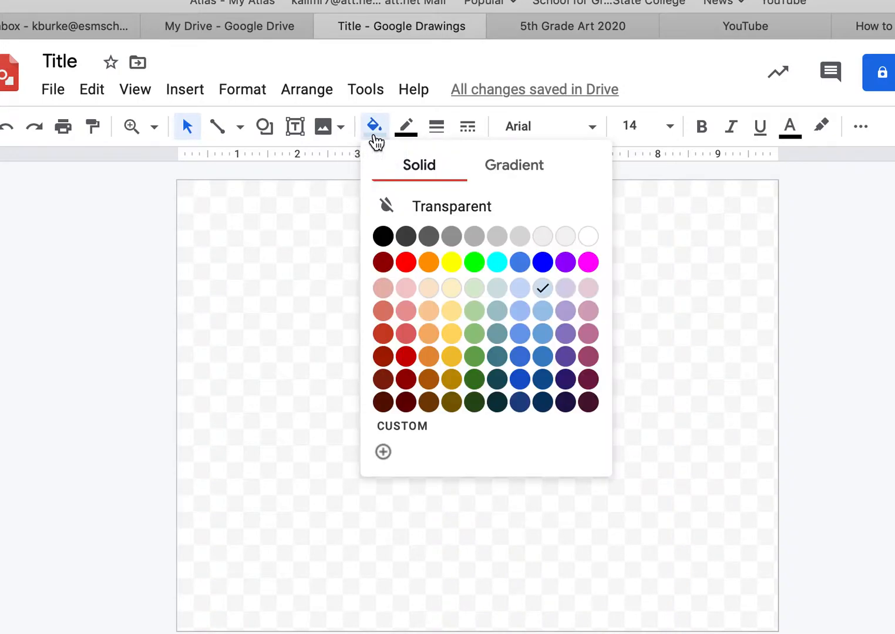
left_click(452, 262)
left_click(483, 383)
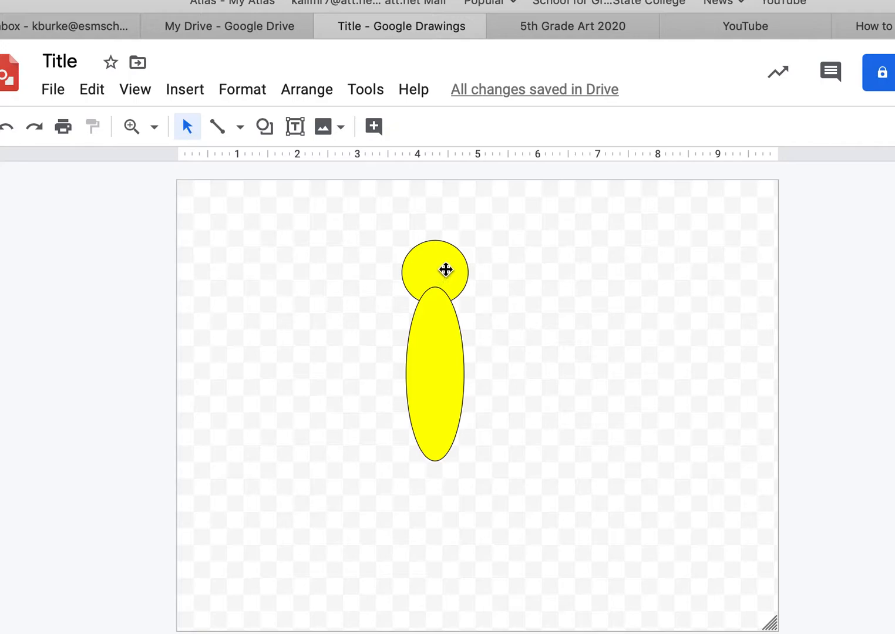
Send the yellow oval to the back so it sits behind the circle.
left_click(443, 422)
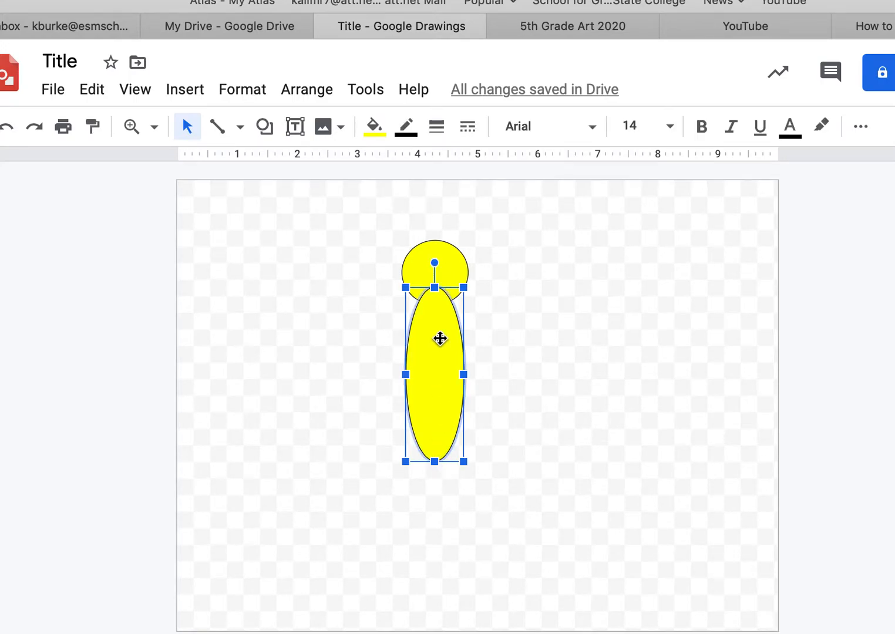
left_click(308, 92)
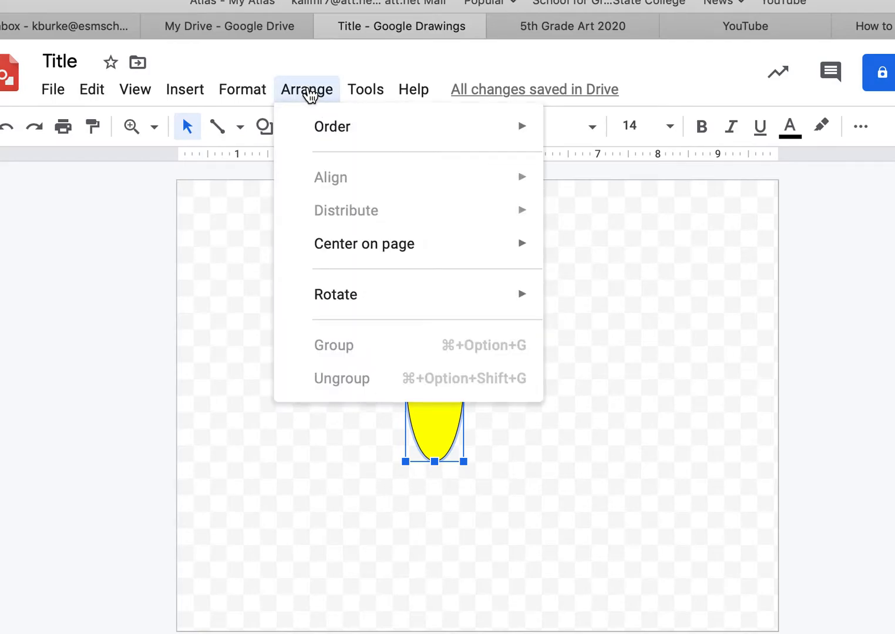
mouse_move(320, 126)
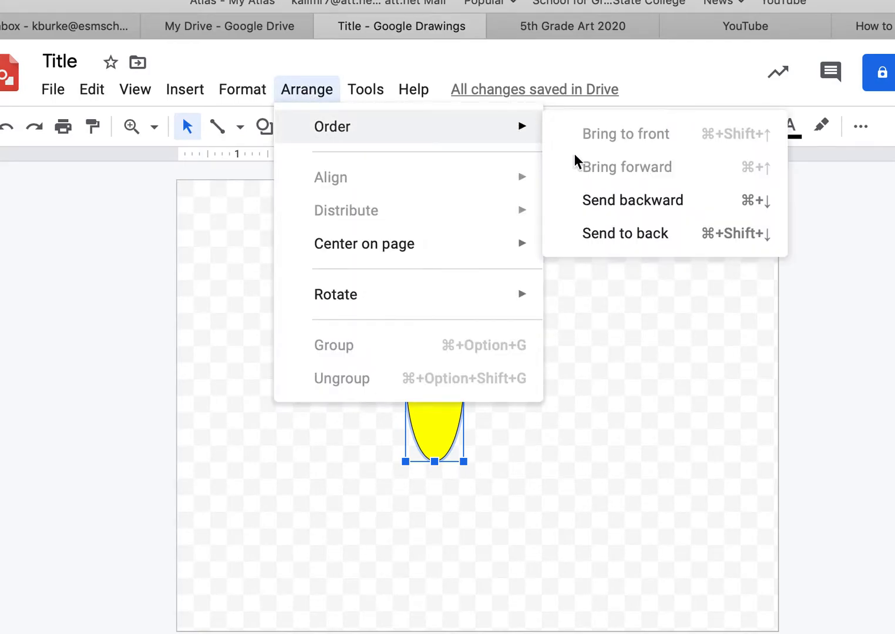
left_click(624, 232)
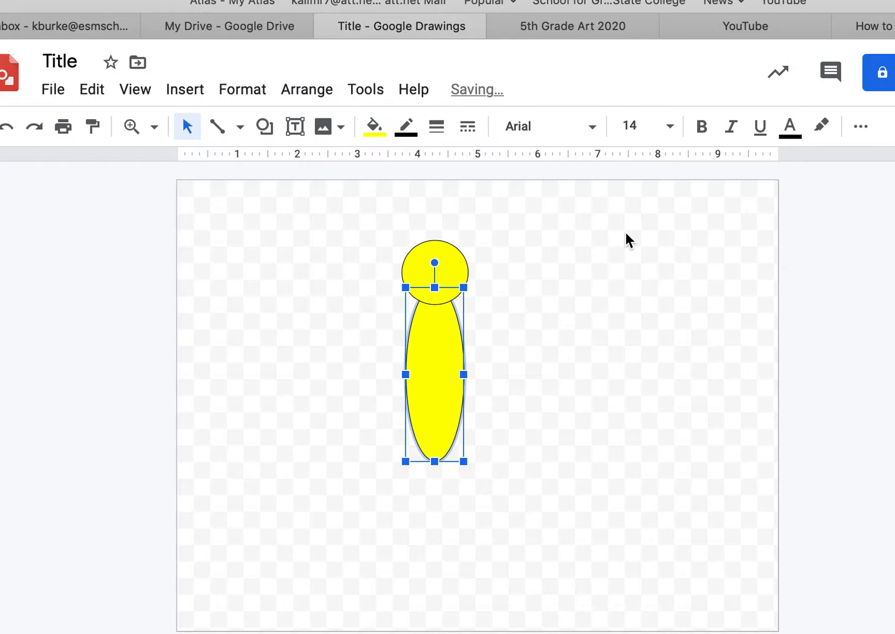
left_click(588, 328)
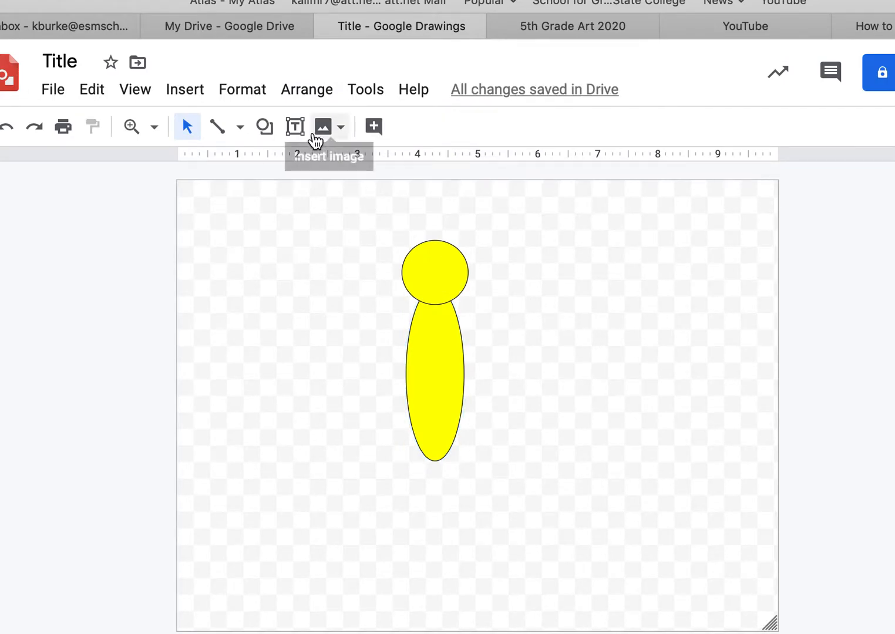
Draw three horizontal lines across the middle of the oval body as stripes, spaced roughly evenly.
left_click(215, 135)
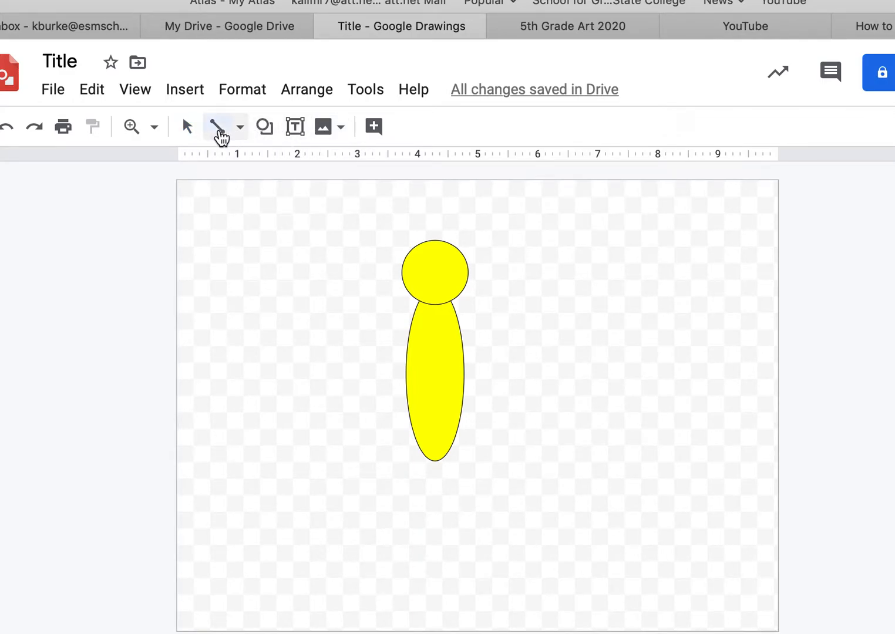
key("Escape")
left_click(218, 134)
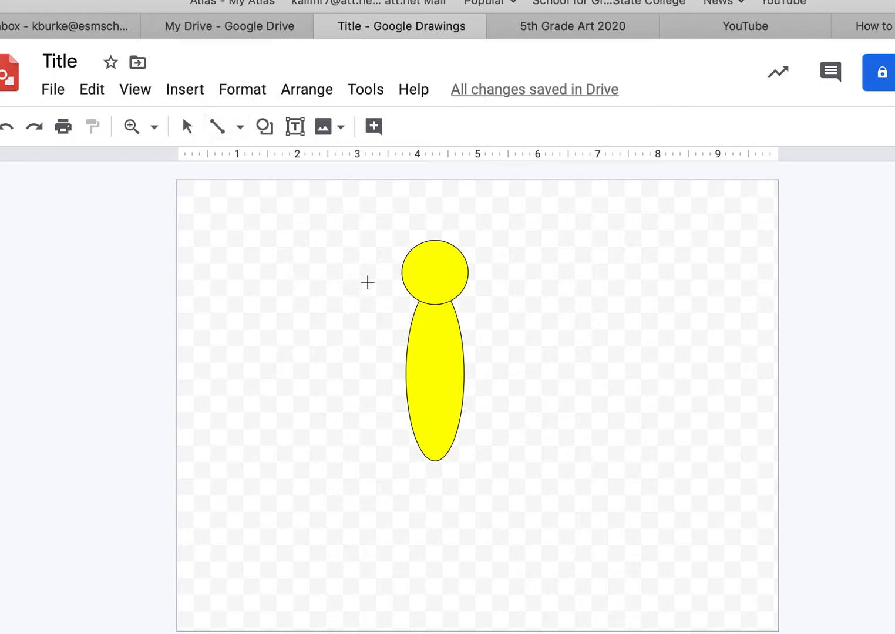
left_click_drag(409, 340, 463, 341)
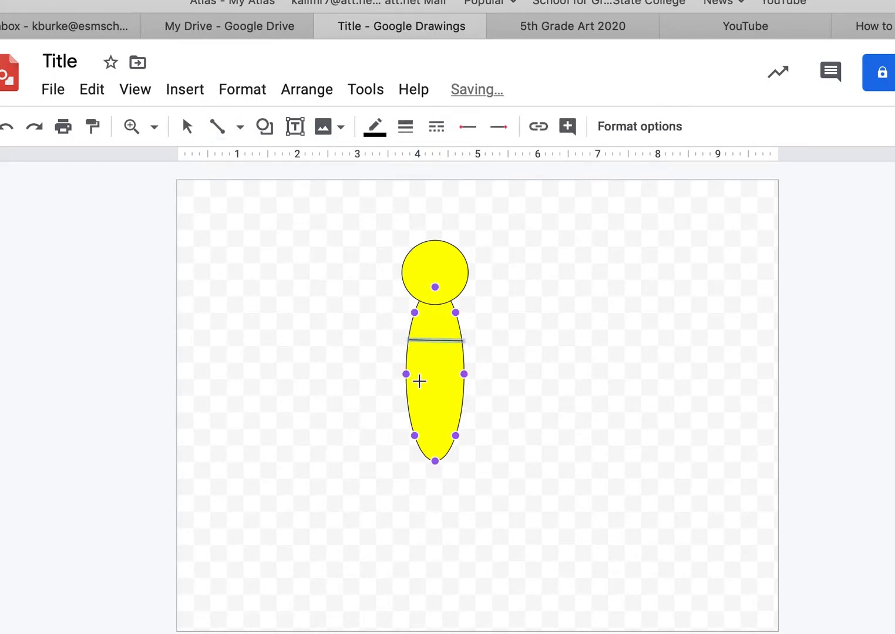
left_click_drag(409, 391, 464, 374)
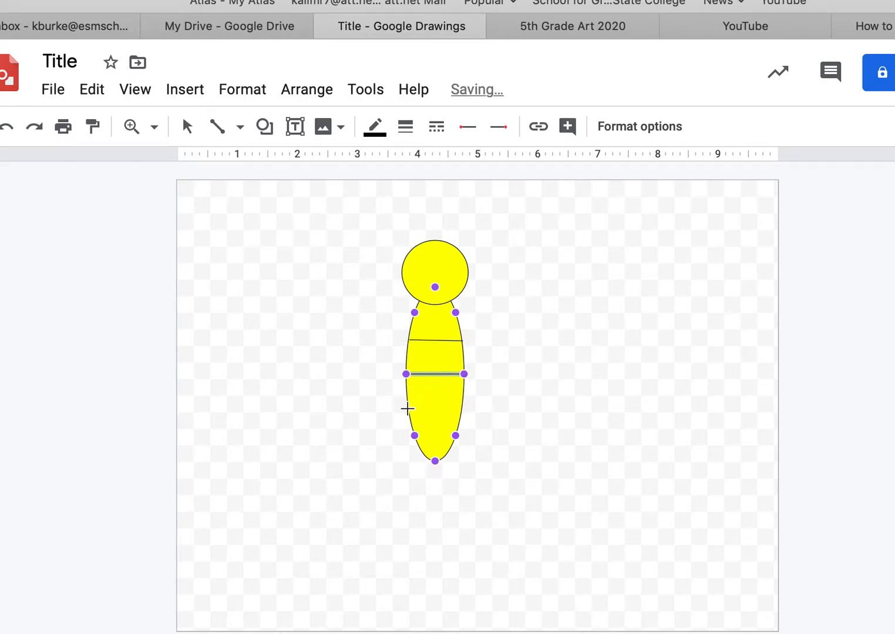
left_click_drag(410, 410, 463, 409)
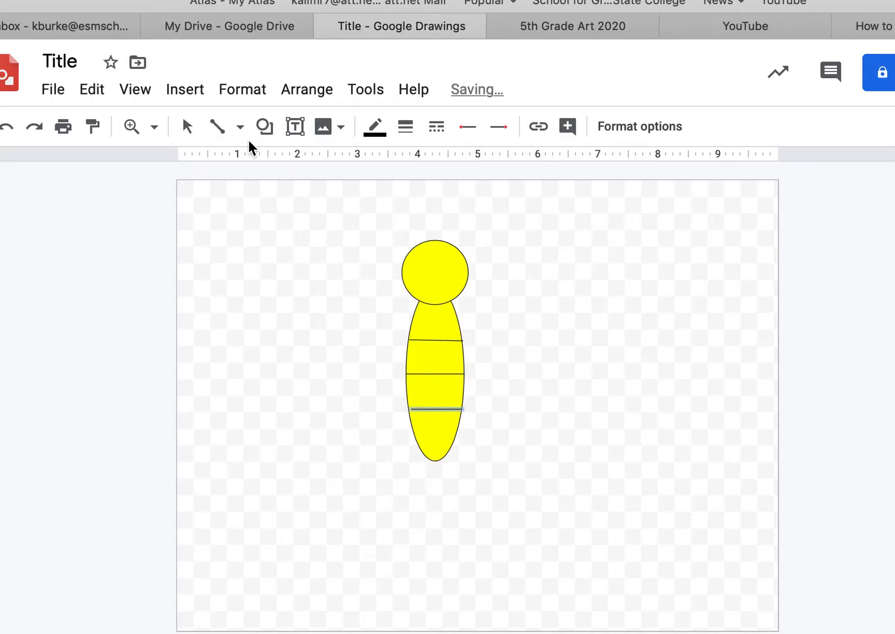
left_click(189, 131)
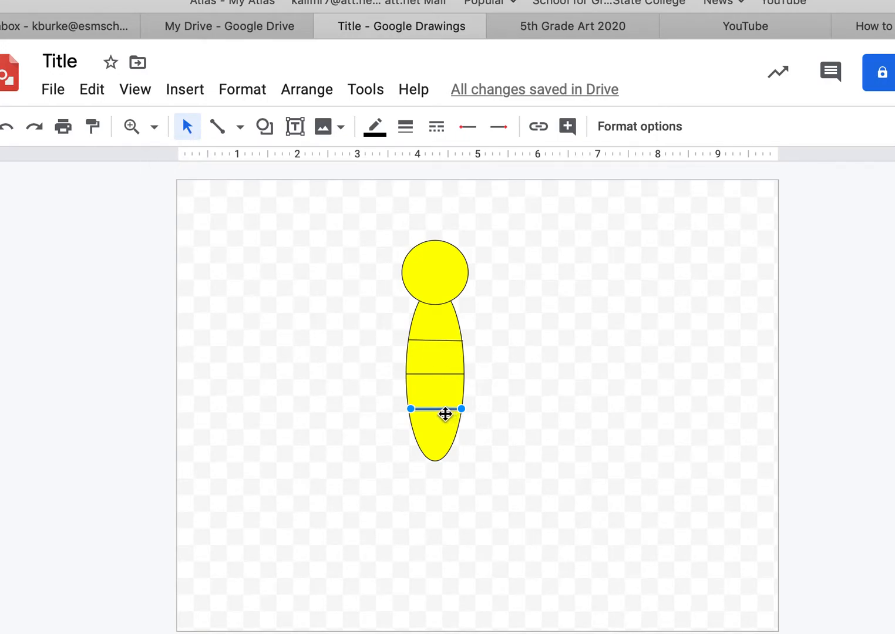
left_click(504, 446)
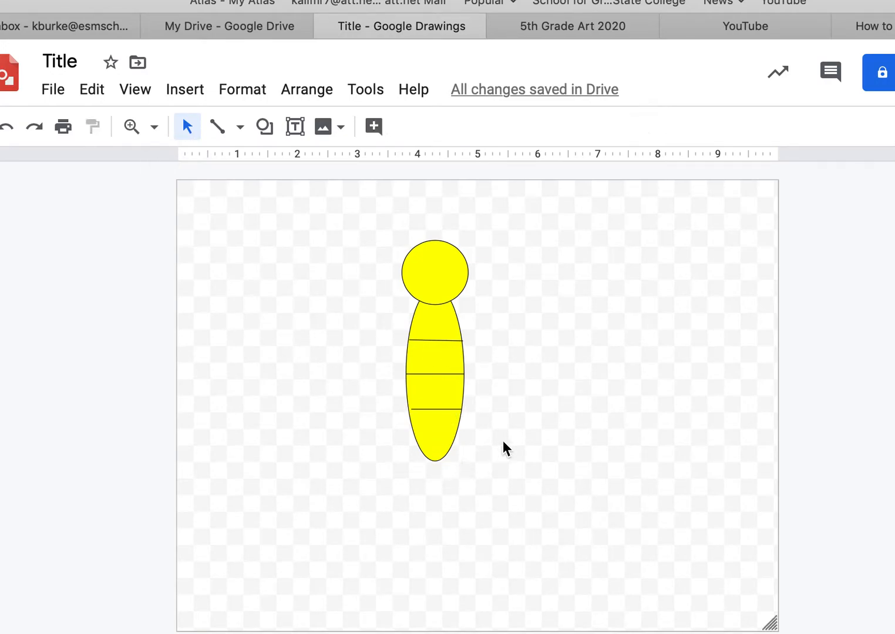
Set the line weight of all three body stripes to 8px.
left_click(435, 409)
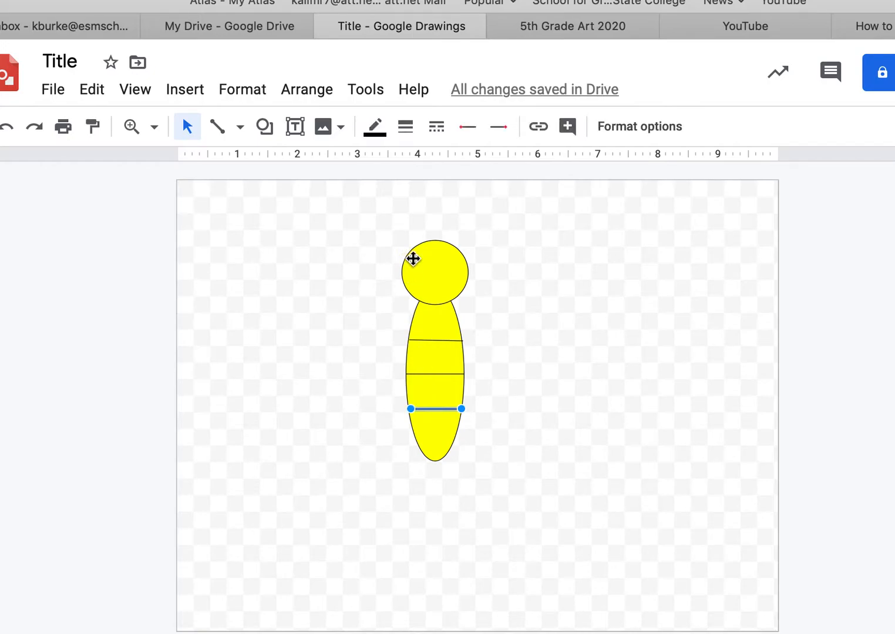
left_click(406, 132)
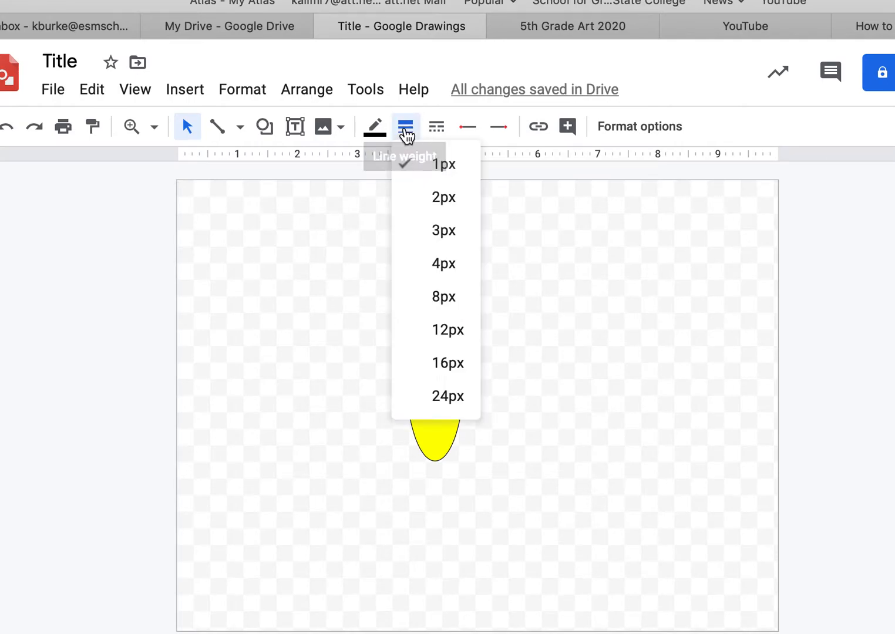
left_click(456, 298)
left_click(477, 365)
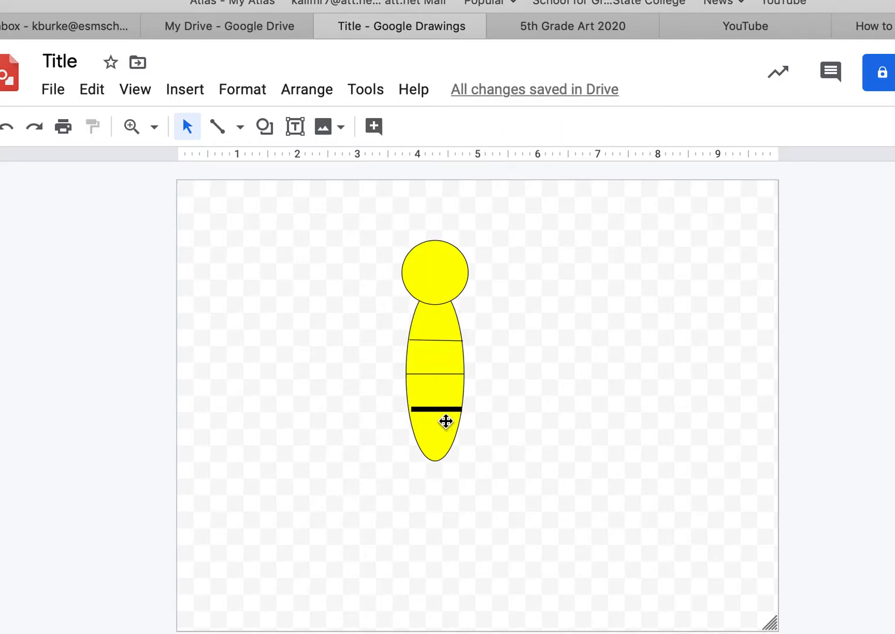
left_click(442, 376)
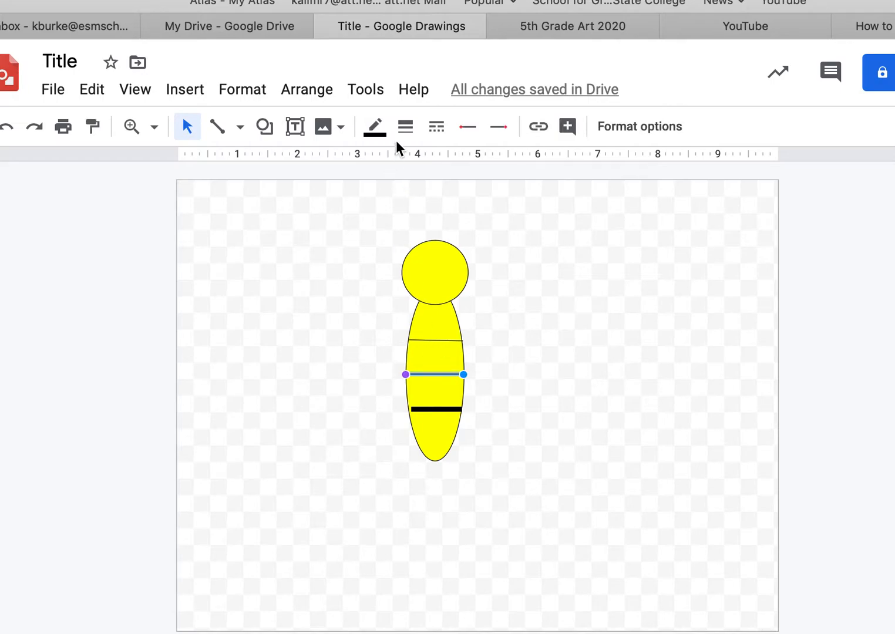
left_click(406, 127)
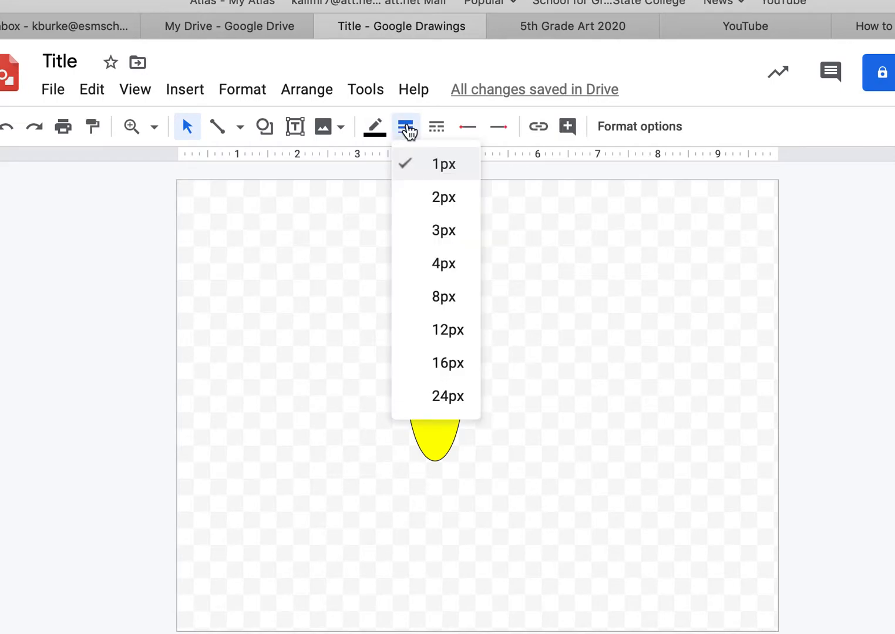
left_click(442, 295)
left_click(445, 341)
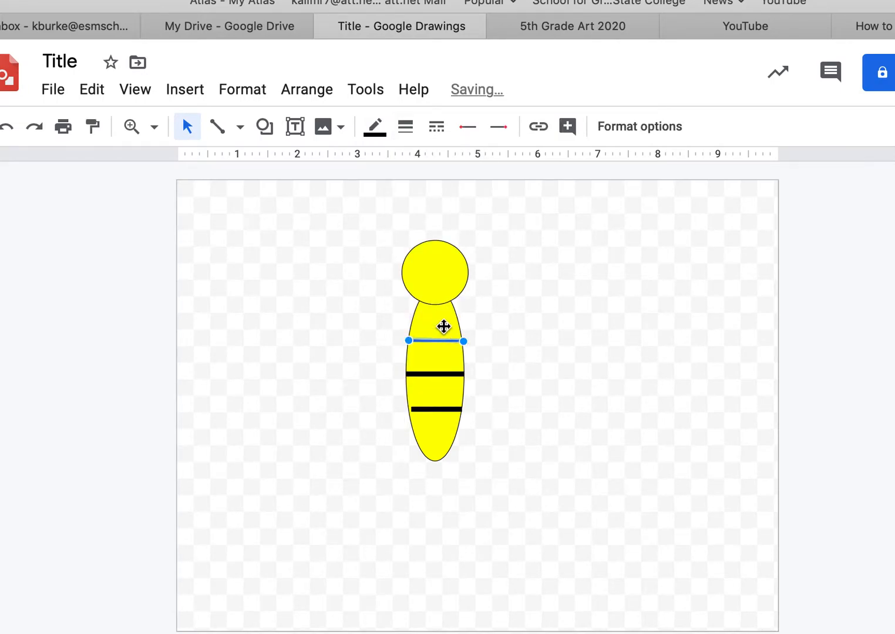
left_click(406, 127)
left_click(440, 294)
left_click(346, 282)
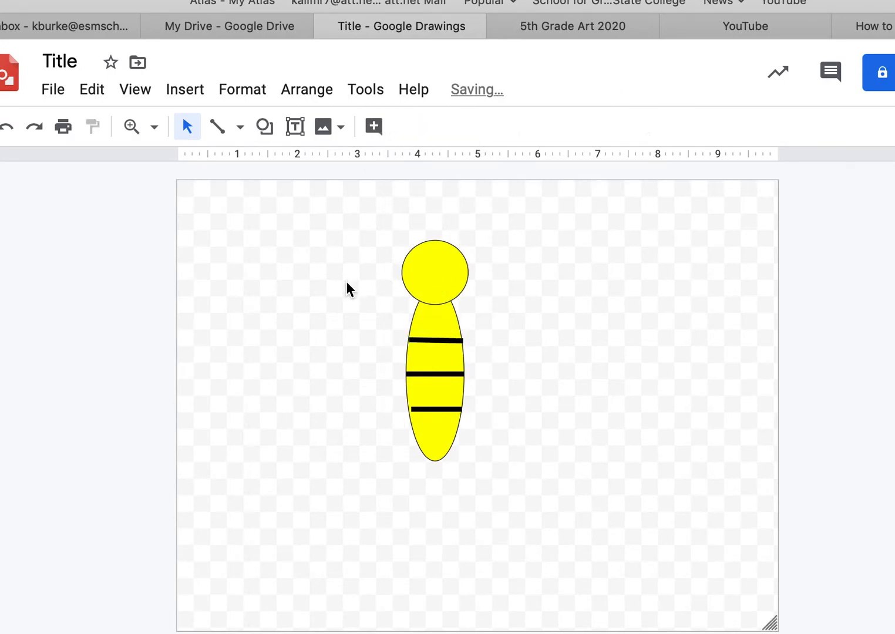
Draw two short diagonal lines rising outward from the top of the circular head as antennae.
left_click(218, 128)
left_click_drag(412, 249, 396, 220)
mouse_move(458, 249)
left_mouse_down()
mouse_move(483, 210)
mouse_move(478, 227)
left_mouse_up()
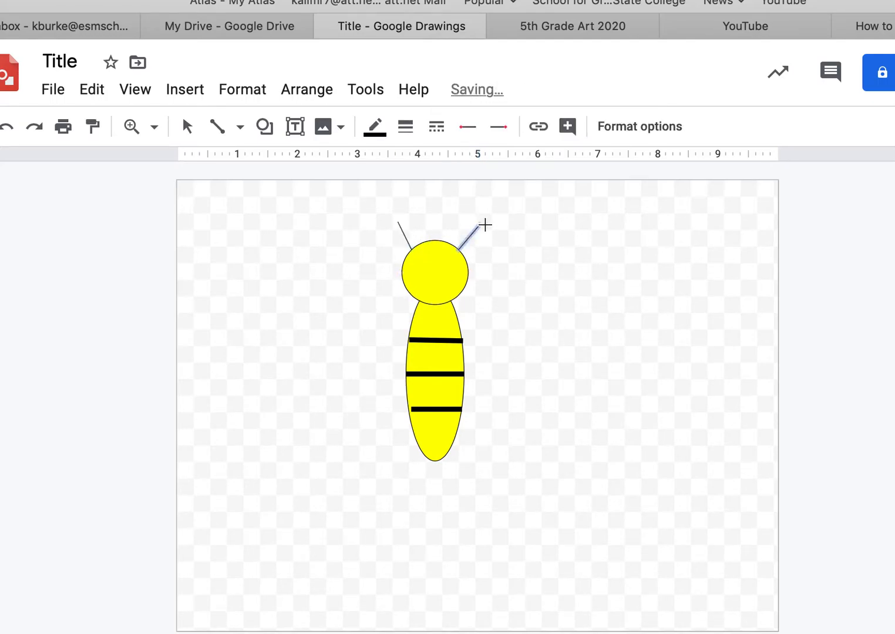
left_click(532, 258)
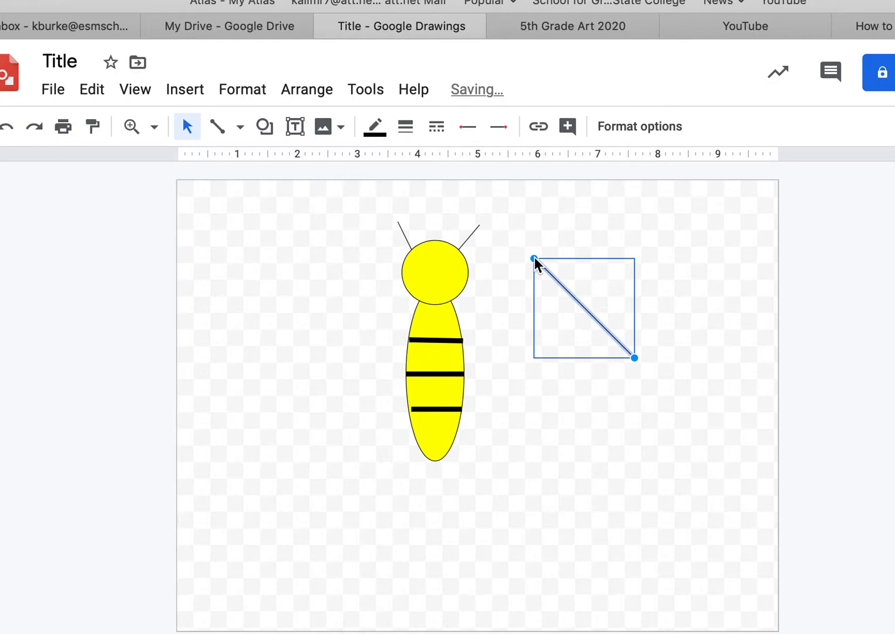
Delete the stray diagonal line and add a light-blue teardrop wing overlapping the left side of the striped body.
key("BackSpace")
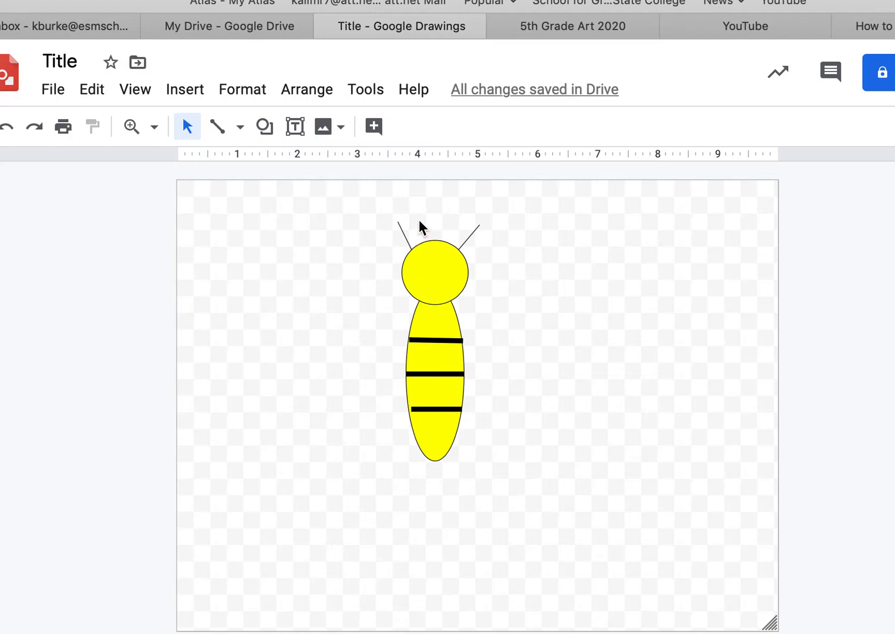
left_click(268, 133)
mouse_move(285, 161)
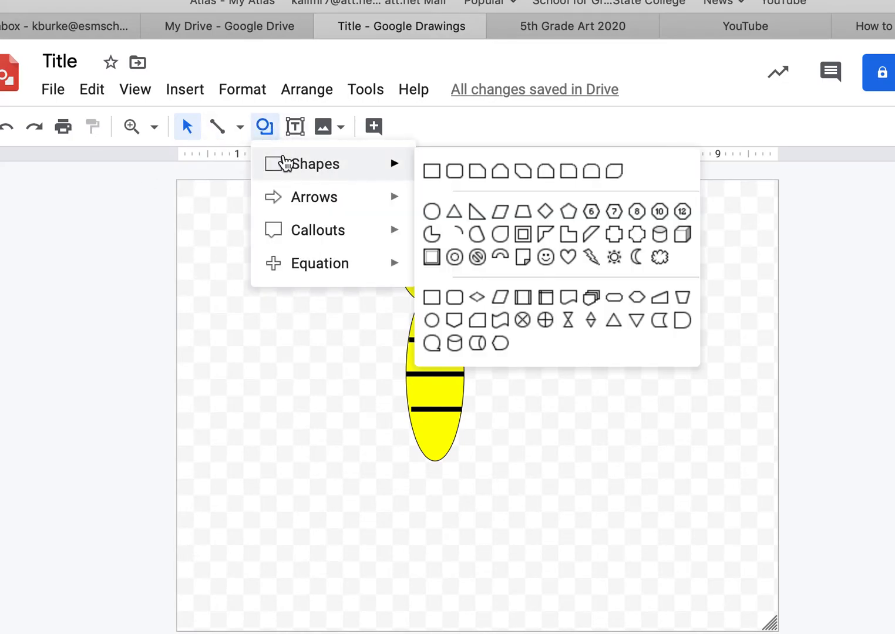
left_click(498, 242)
left_click_drag(372, 320, 257, 386)
left_click(275, 414)
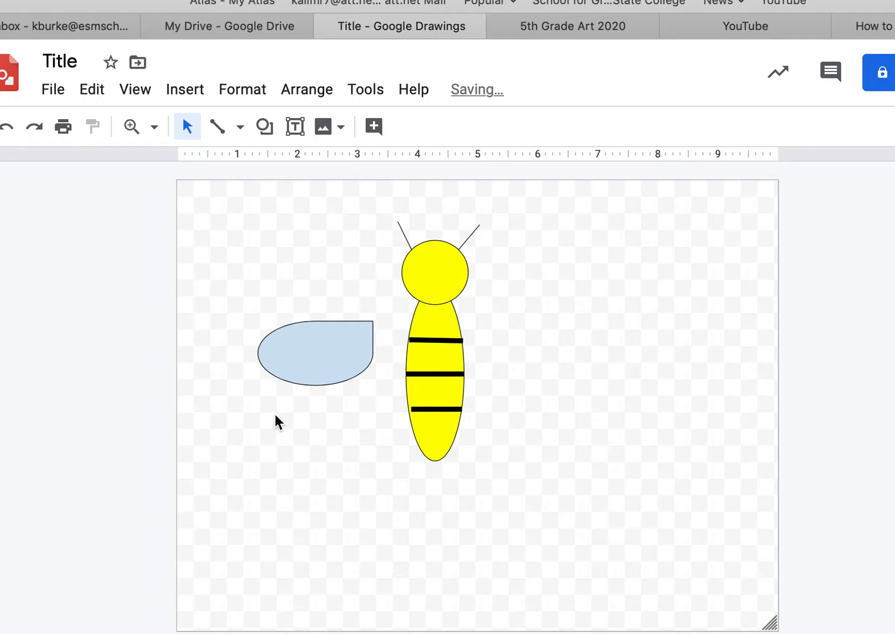
left_click_drag(311, 324, 364, 354)
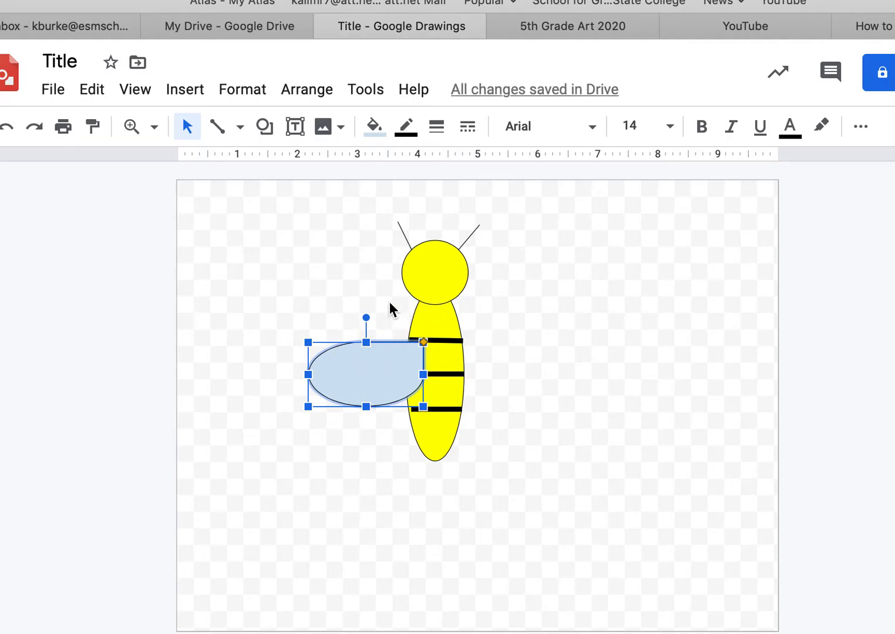
Duplicate the wing, remove the surplus copy, and mirror the remaining copy onto the right side of the body.
key("super+d")
key("super+d")
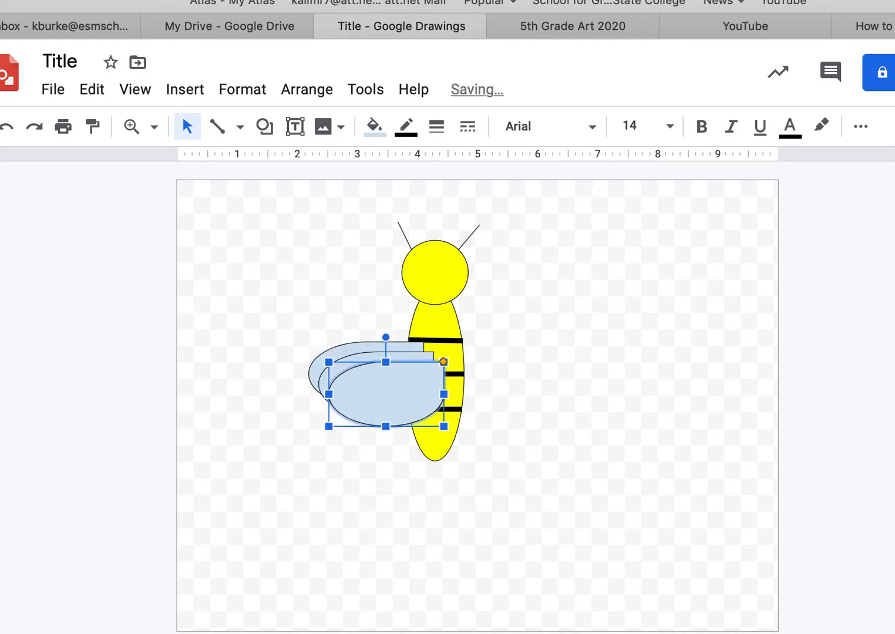
key("BackSpace")
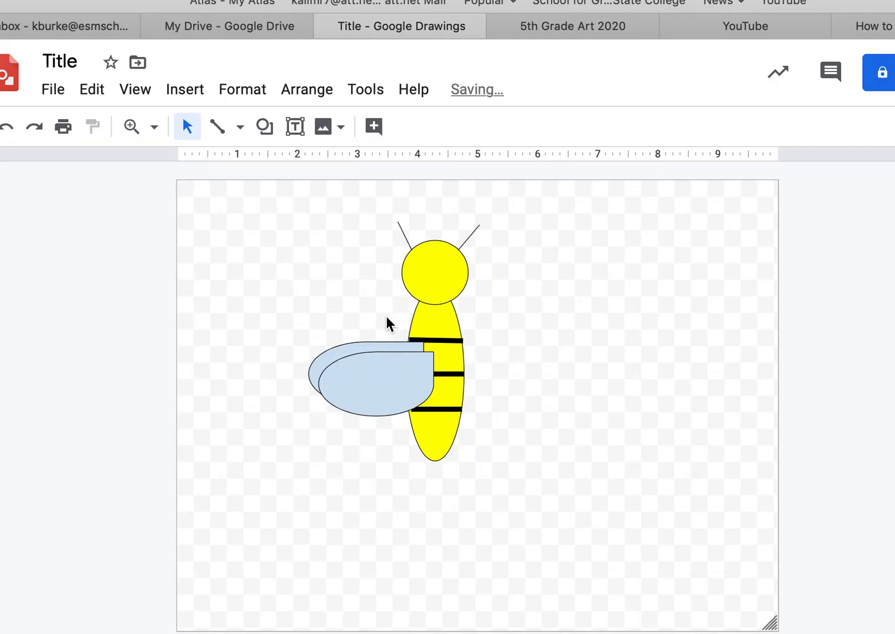
left_click_drag(386, 373, 562, 376)
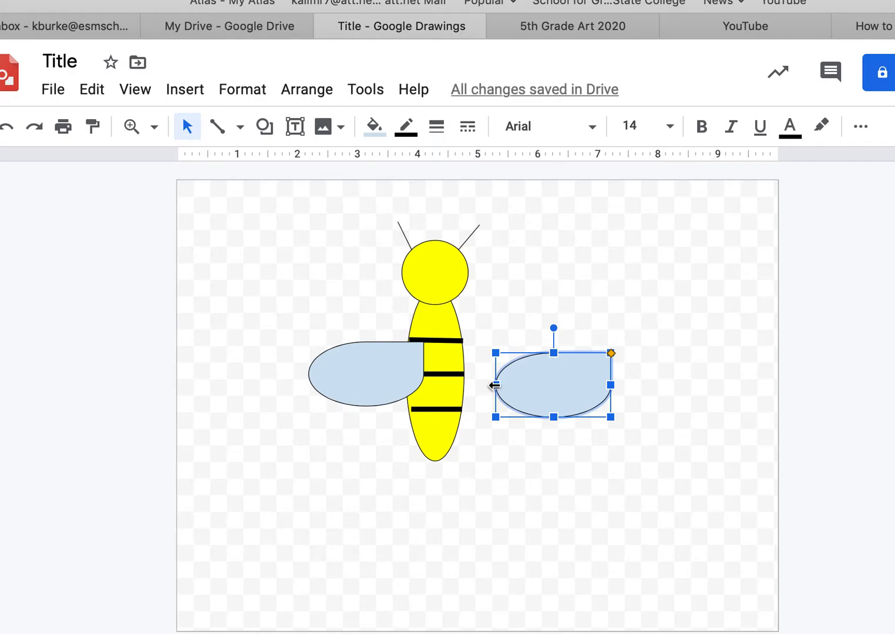
left_click_drag(495, 385, 522, 376)
left_click(697, 461)
left_click(610, 455)
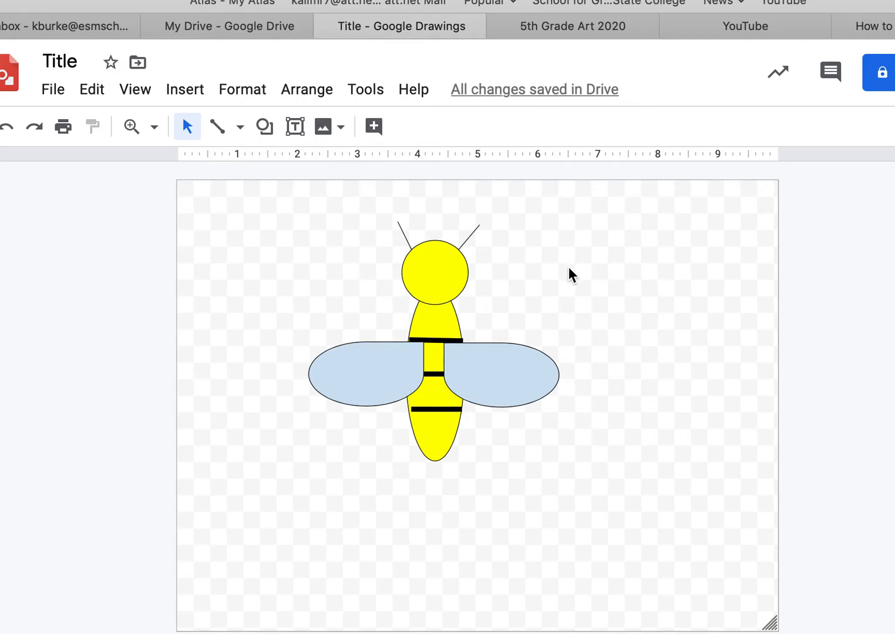
Search the web for images of "Bee hive cartoon" to add to the drawing.
left_click(322, 136)
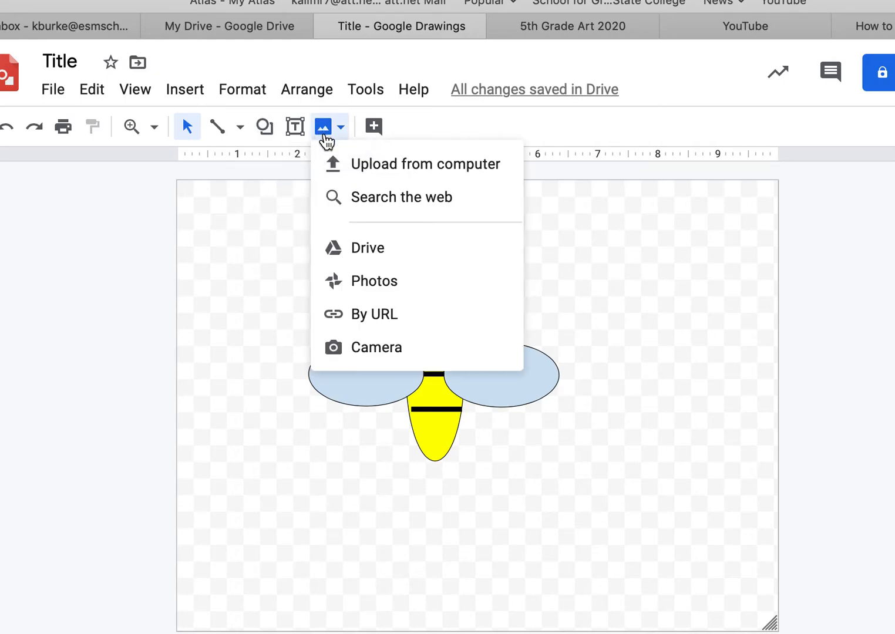
left_click(364, 208)
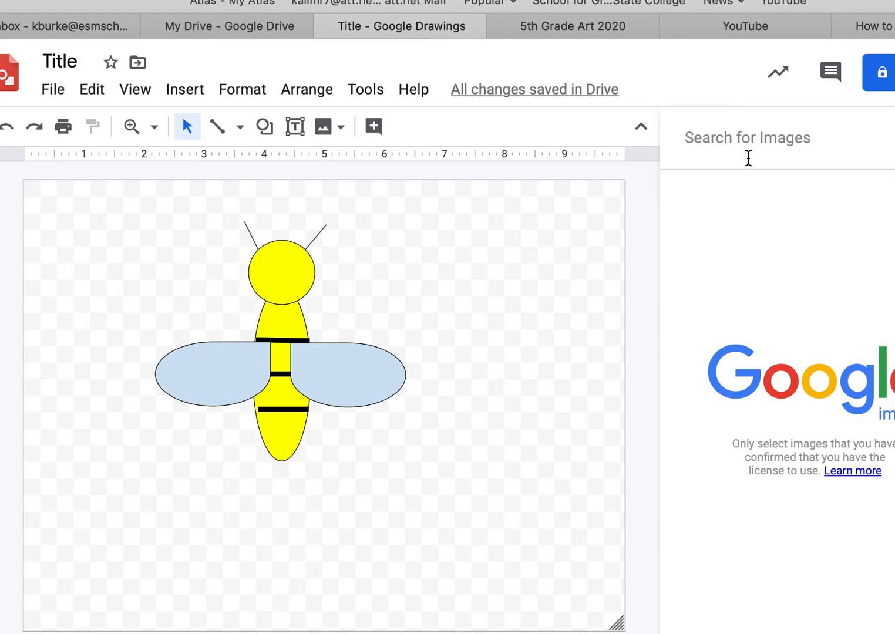
left_click(748, 158)
type("Bee")
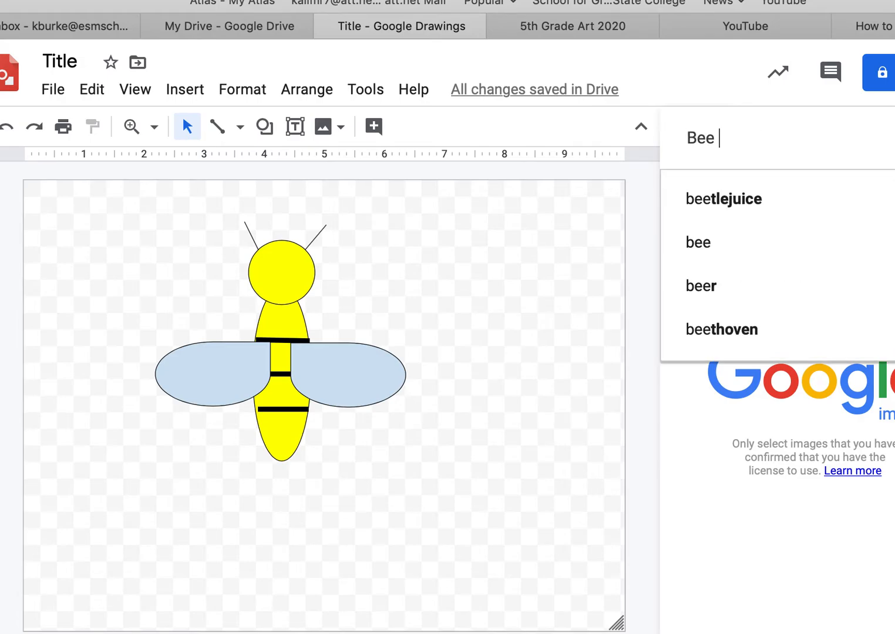
type(" hive cartoon")
key("Return")
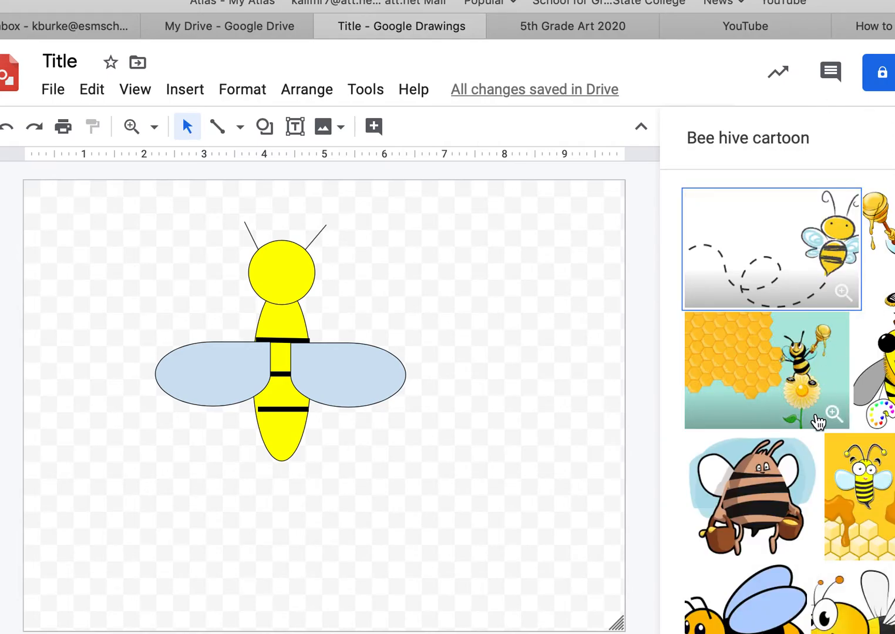
Try to insert the green shield picture with the yellow beehive from the image results.
scroll(818, 420, "down", 3)
scroll(818, 421, "down", 5)
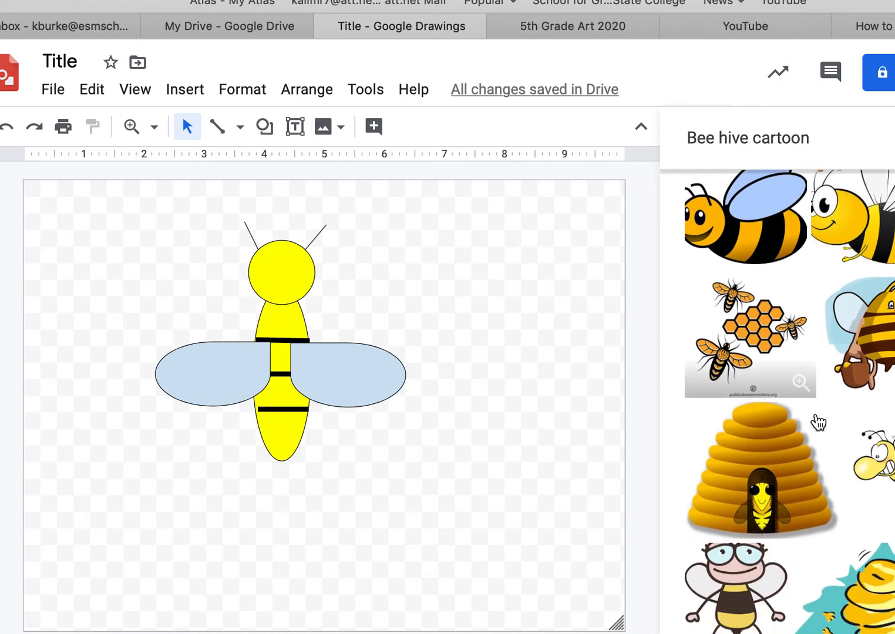
scroll(818, 420, "down", 6)
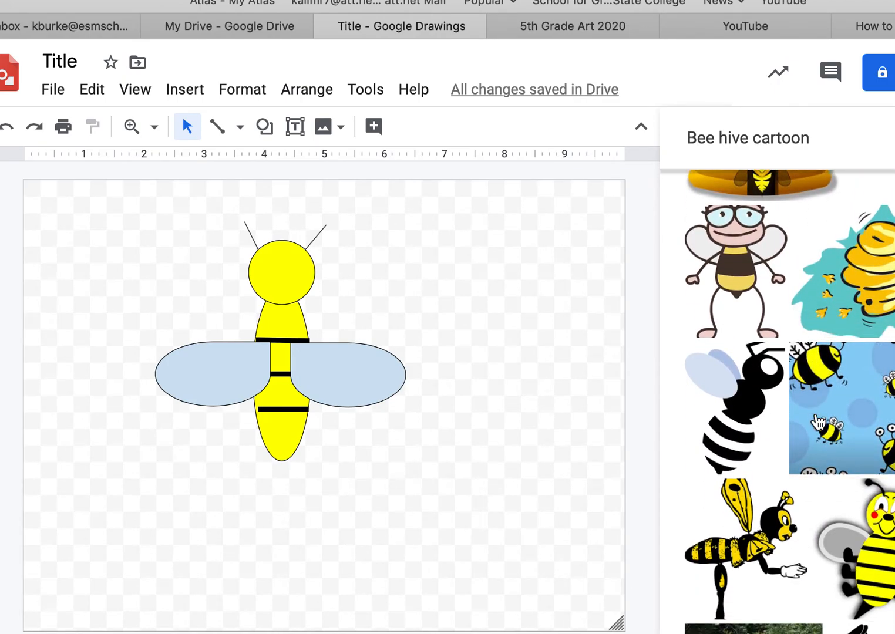
scroll(818, 422, "down", 8)
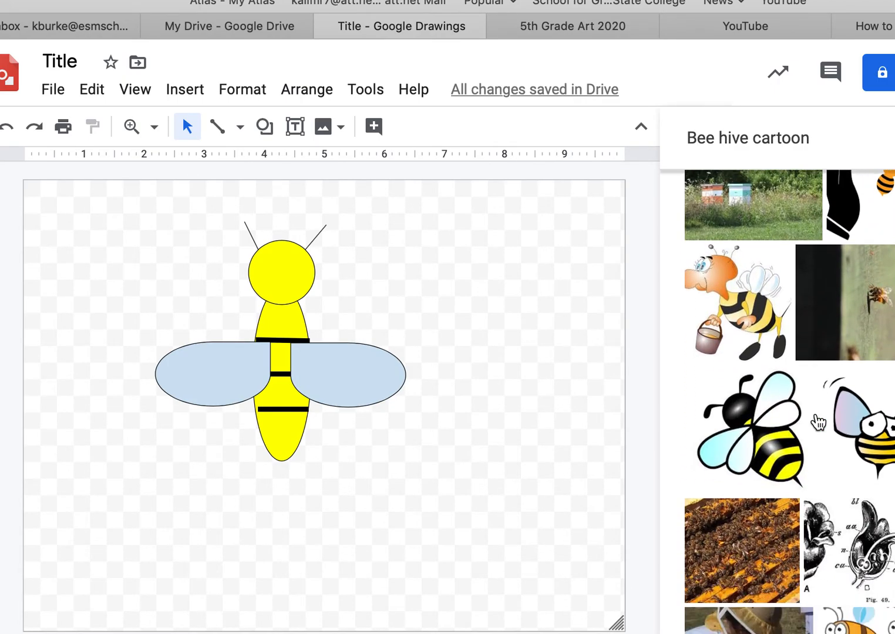
scroll(817, 421, "down", 6)
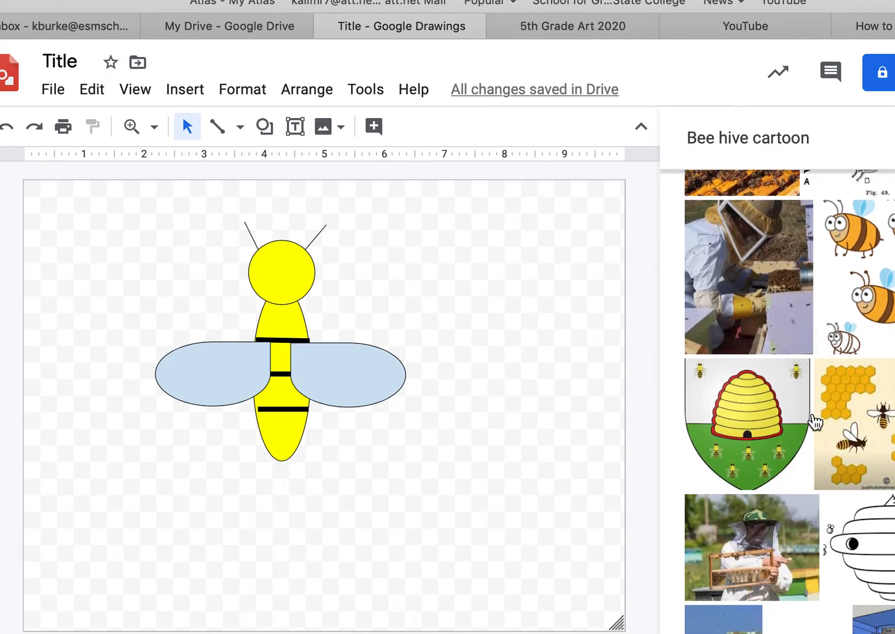
left_click(753, 427)
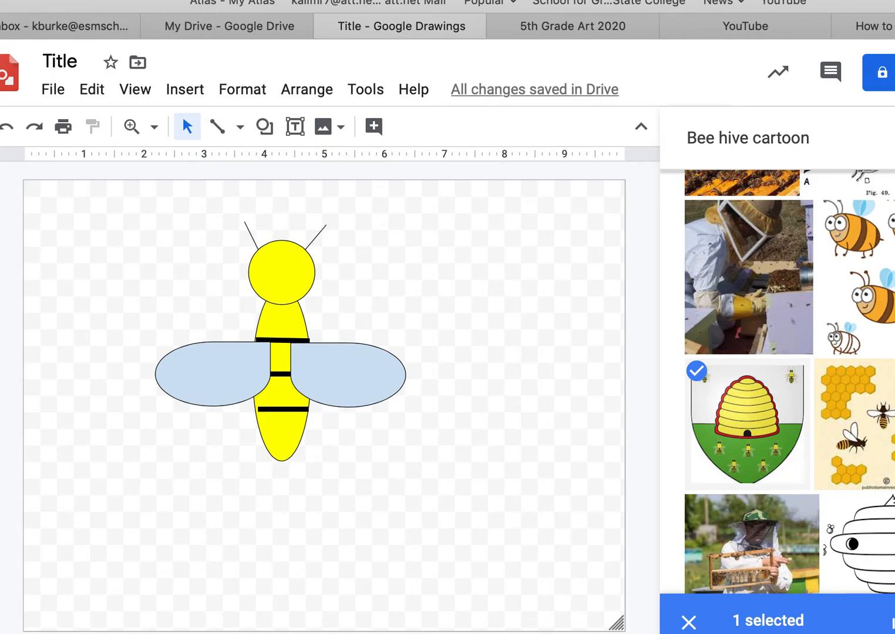
left_click(893, 623)
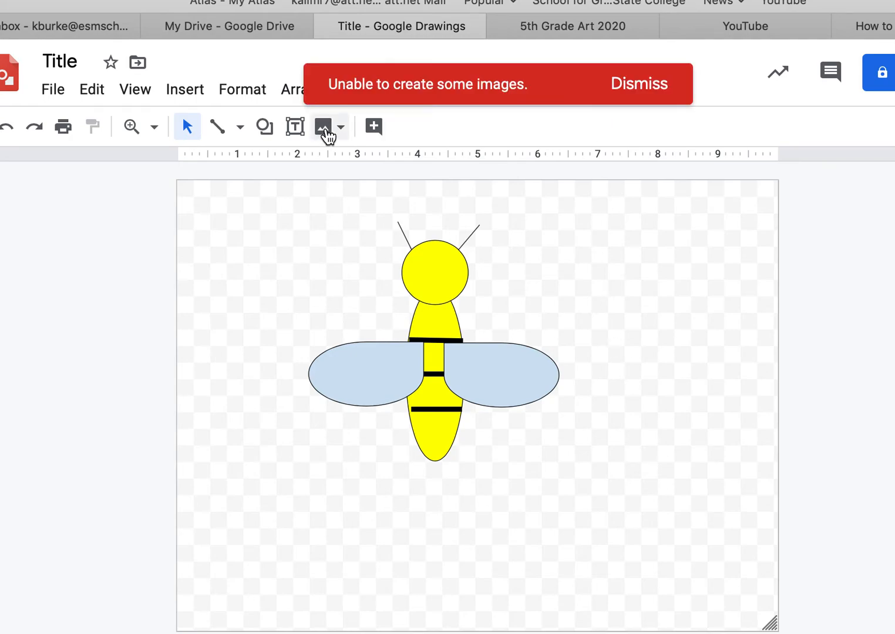
Try to insert the black-and-white outlined beehive from the same image results and dismiss the notice.
left_click(324, 128)
left_click(398, 199)
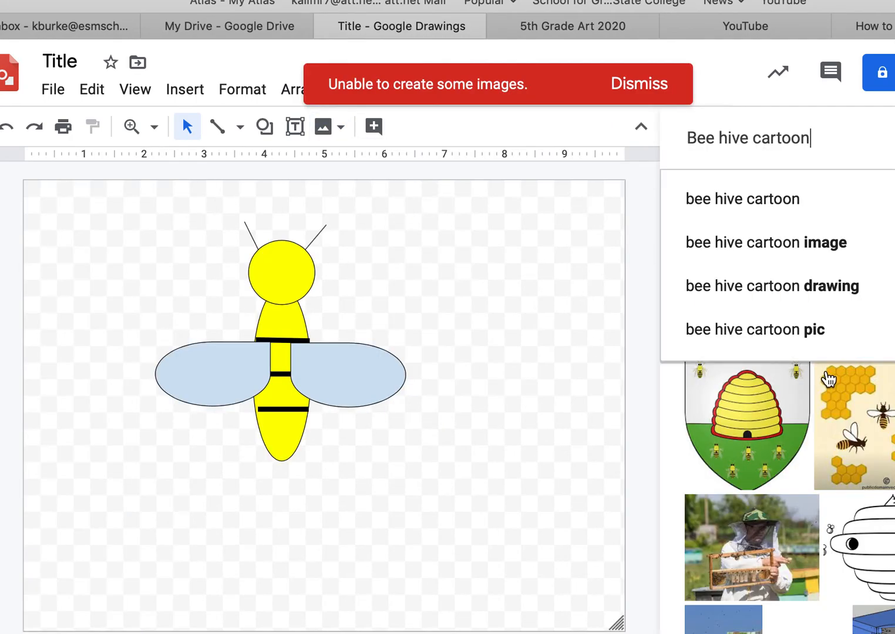
scroll(828, 399, "down", 2)
left_click(882, 433)
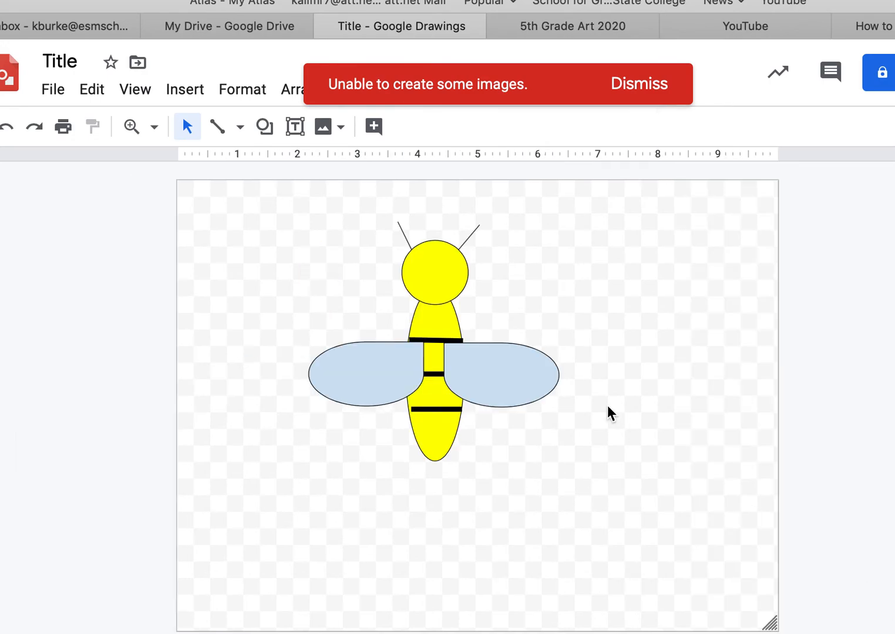
left_click(644, 94)
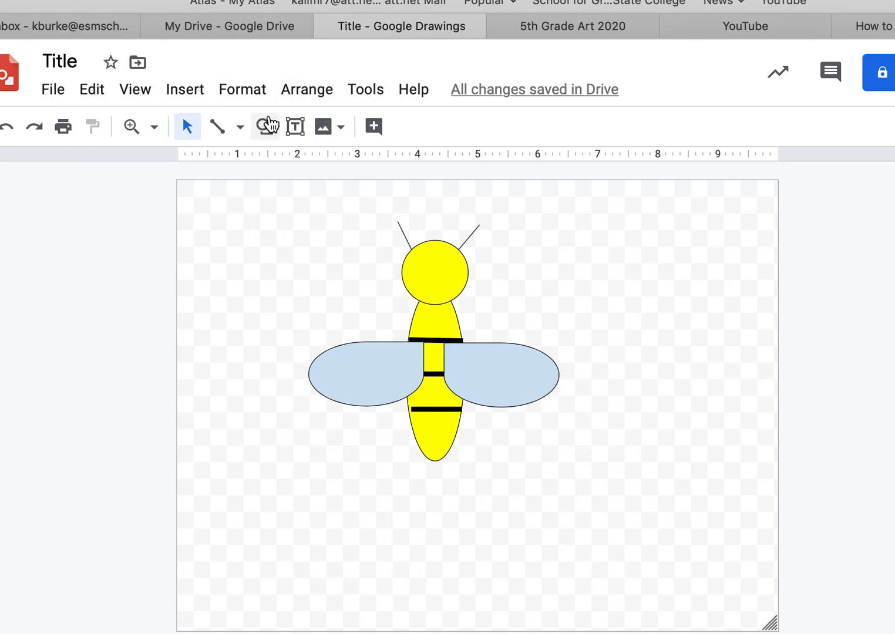
Search the web for "bee hive cartoon image" and insert the orange honeycomb picture into the drawing.
left_click(321, 131)
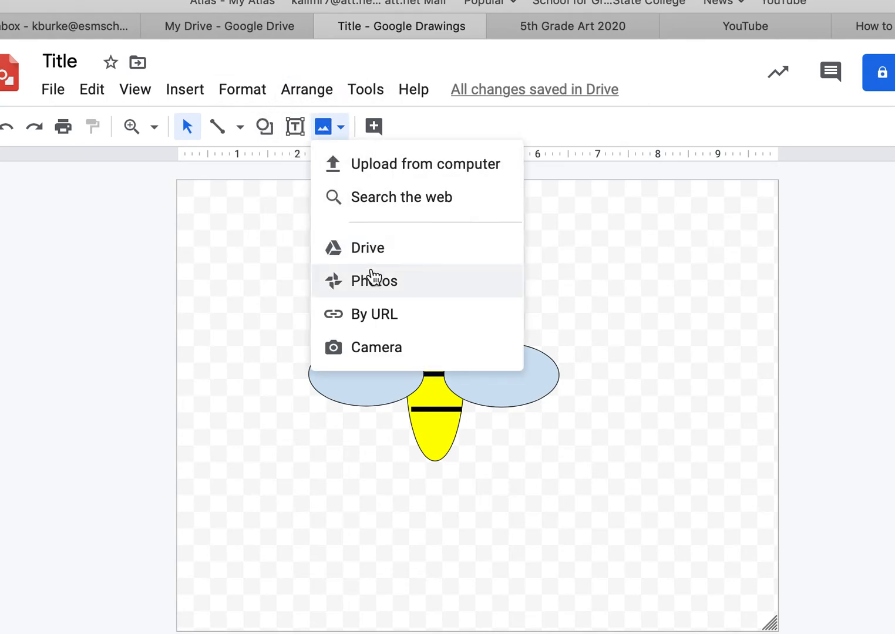
left_click(390, 196)
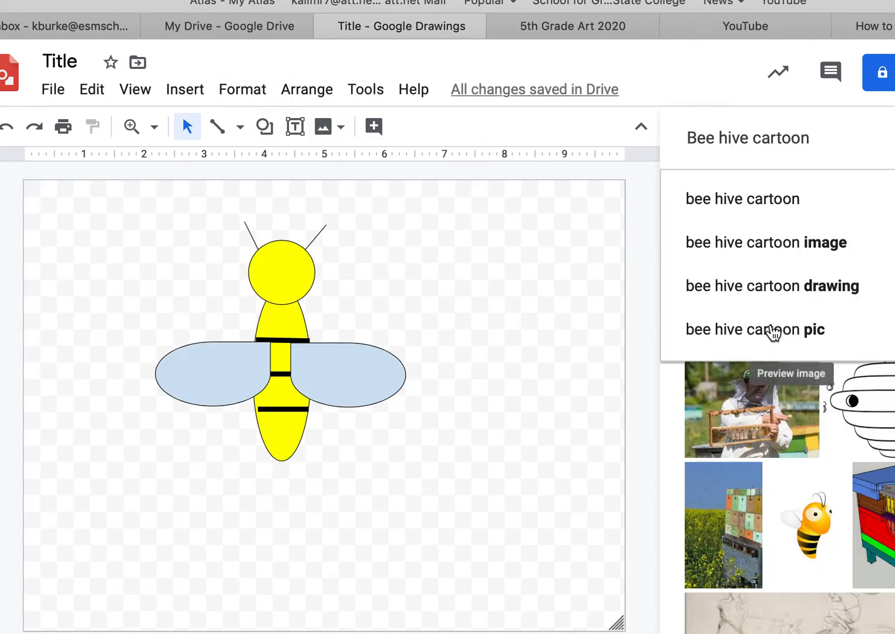
scroll(809, 444, "down", 3)
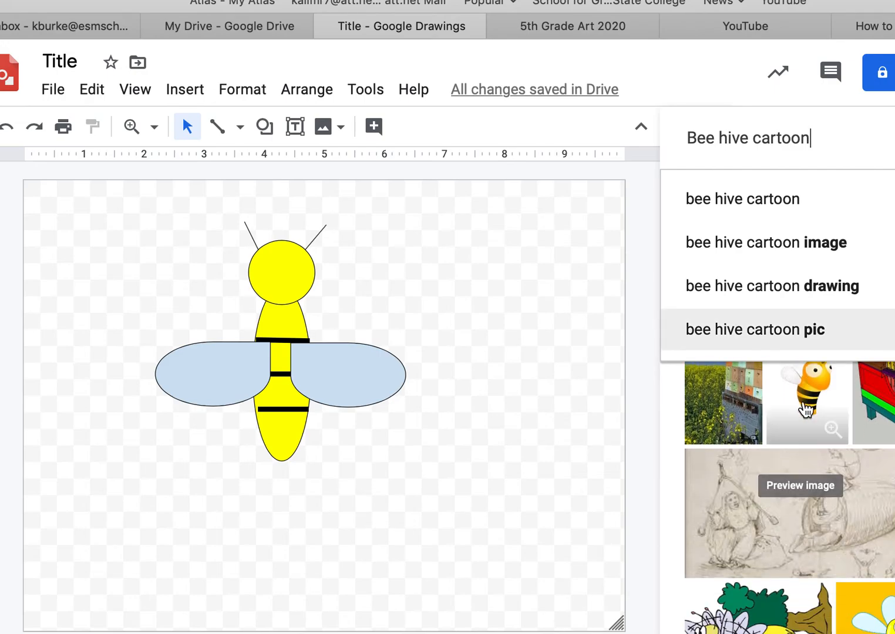
left_click(788, 248)
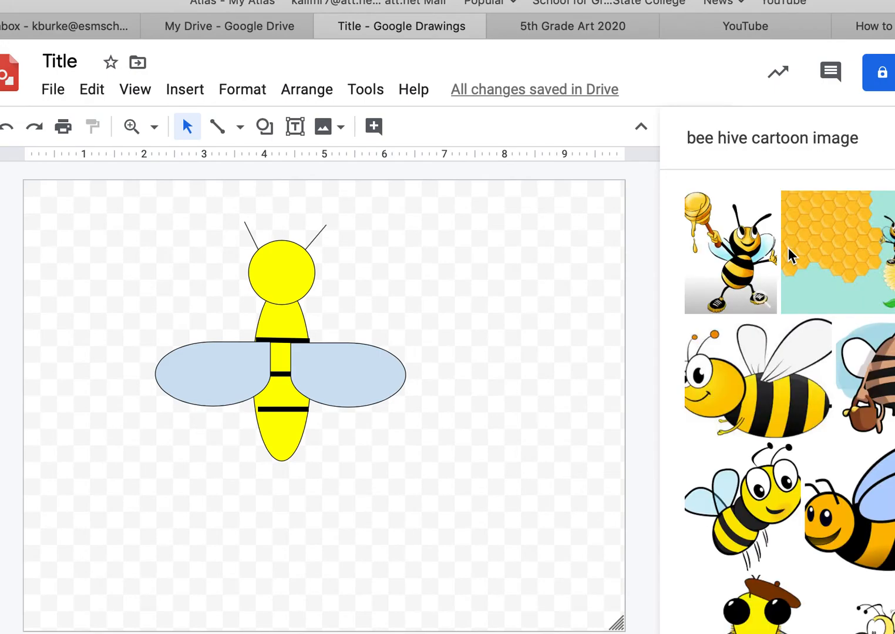
scroll(788, 247, "down", 8)
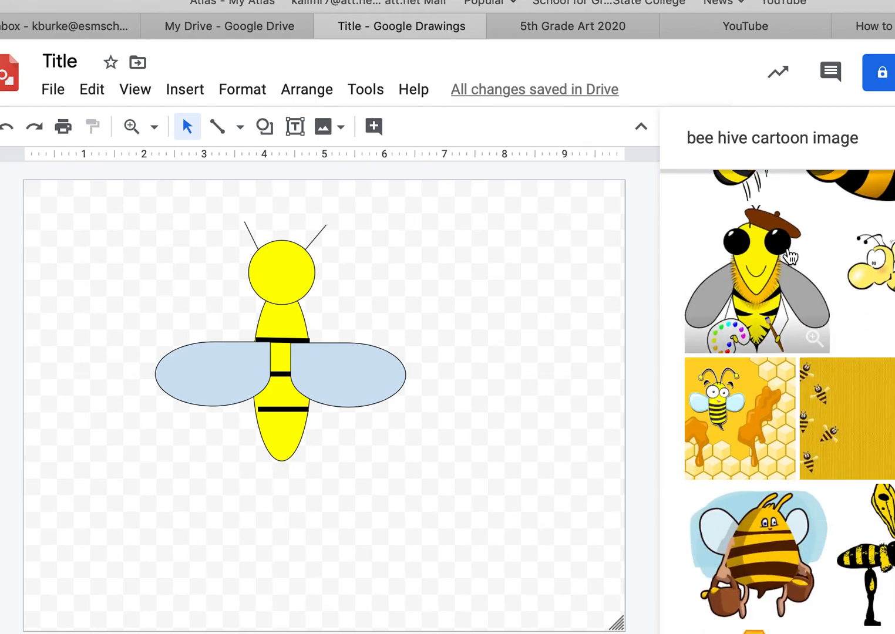
scroll(790, 255, "down", 4)
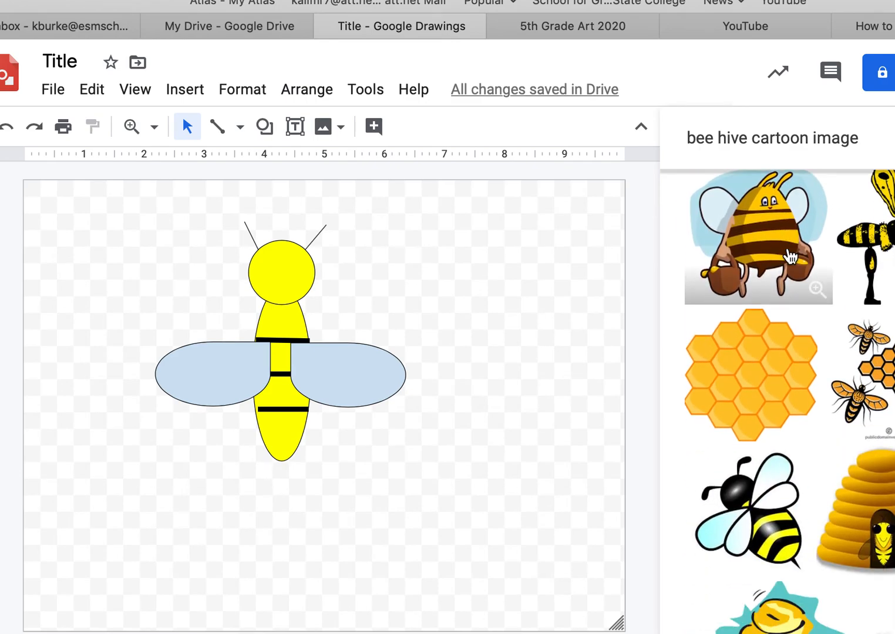
left_click(753, 373)
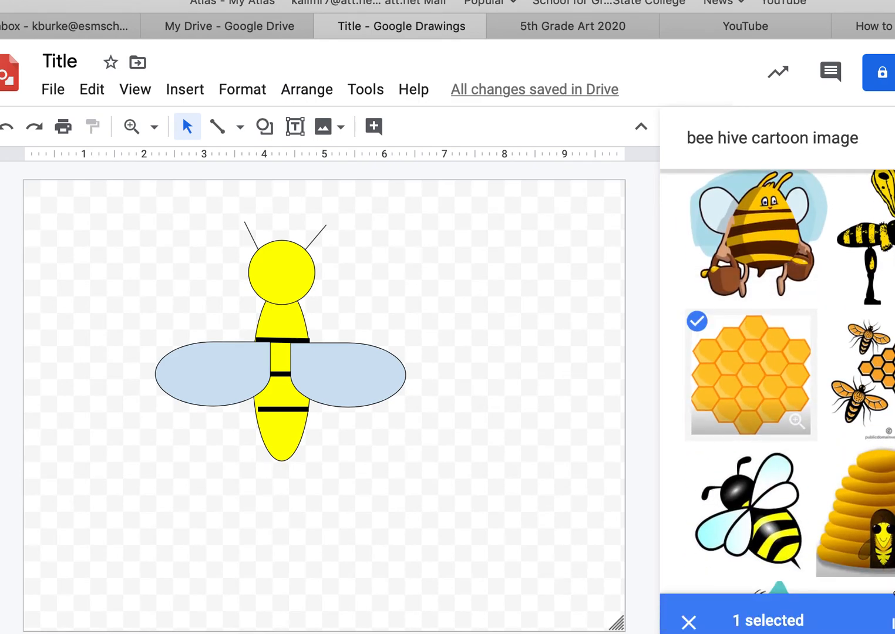
left_click(875, 619)
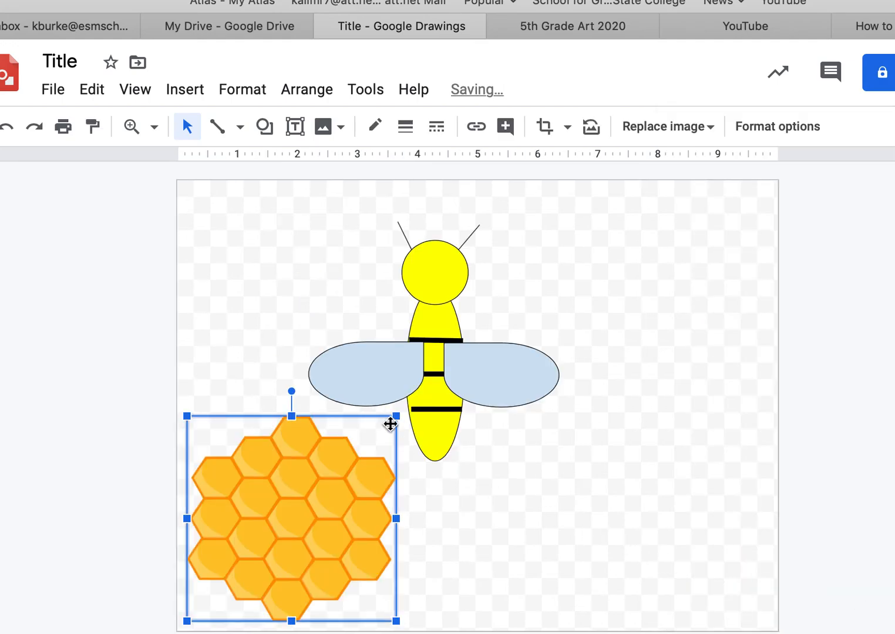
Enlarge the honeycomb picture, move it over the bee, and widen it to cover almost the whole insect.
left_click_drag(396, 415, 605, 237)
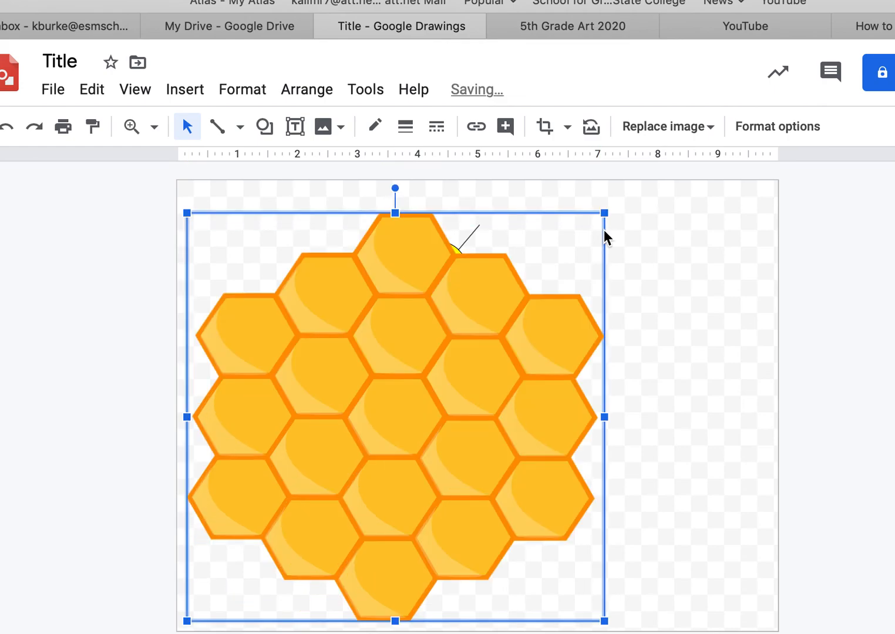
left_click_drag(458, 374, 602, 350)
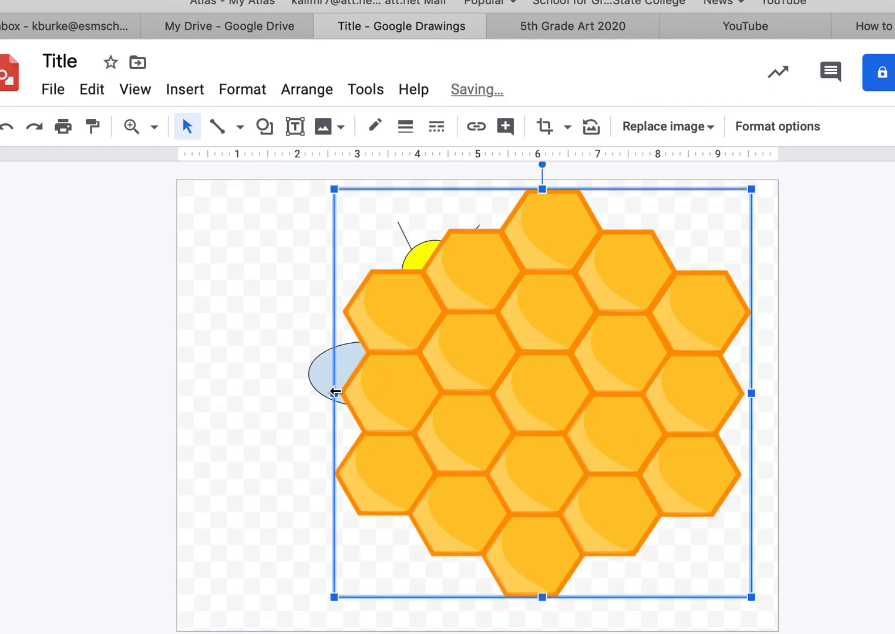
left_click_drag(334, 392, 288, 393)
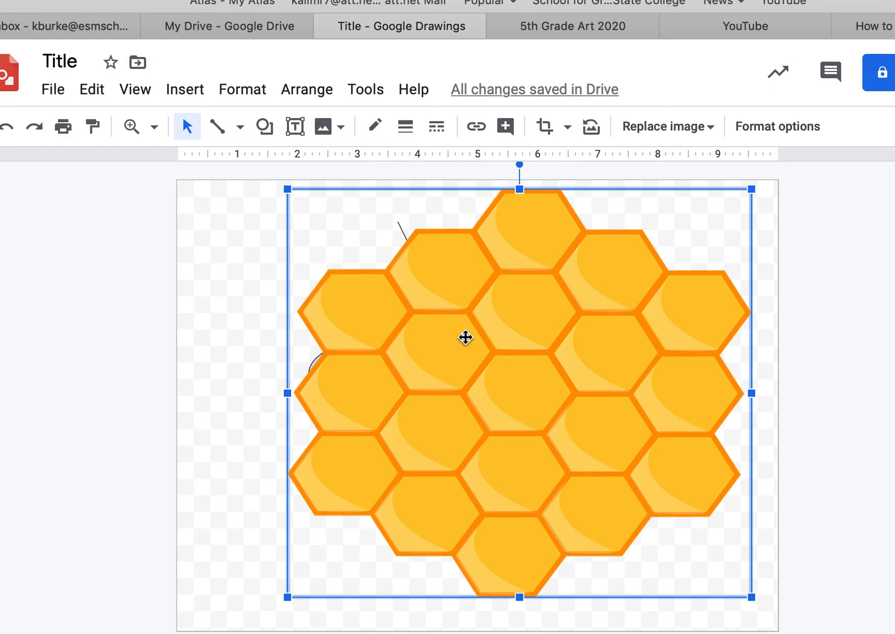
Send the honeycomb picture to the back and shift it so the bee sits near its centre.
left_click(315, 90)
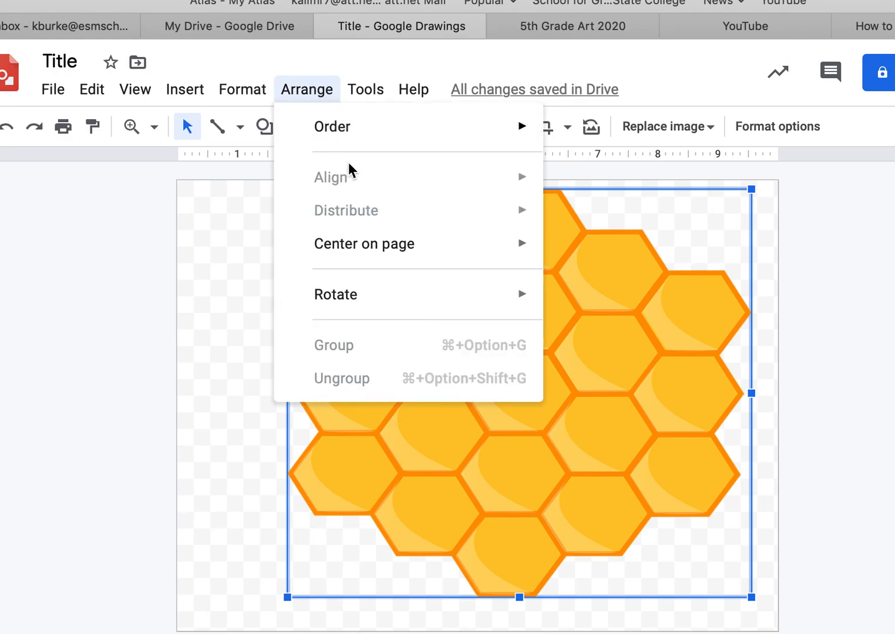
mouse_move(358, 145)
left_click(561, 233)
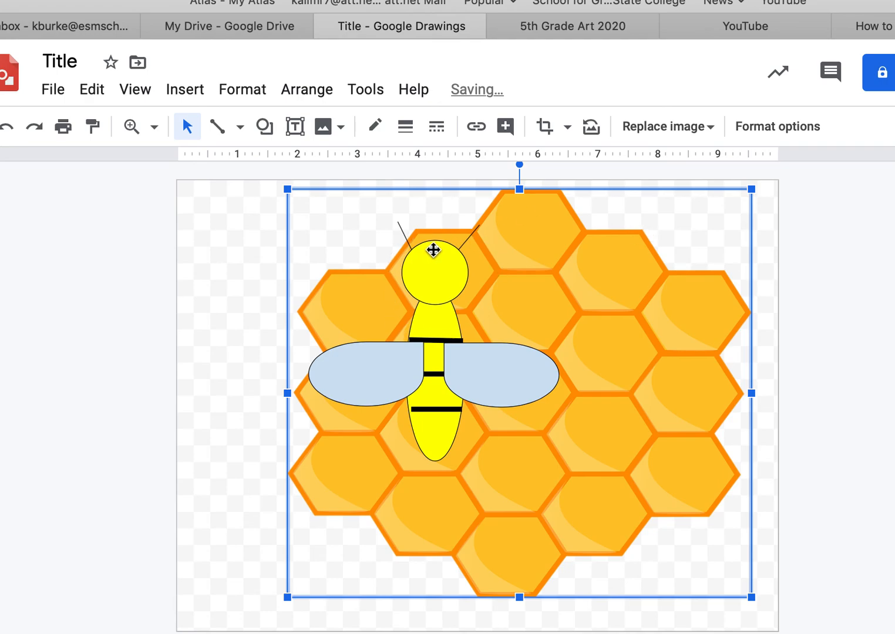
left_click_drag(588, 318, 530, 300)
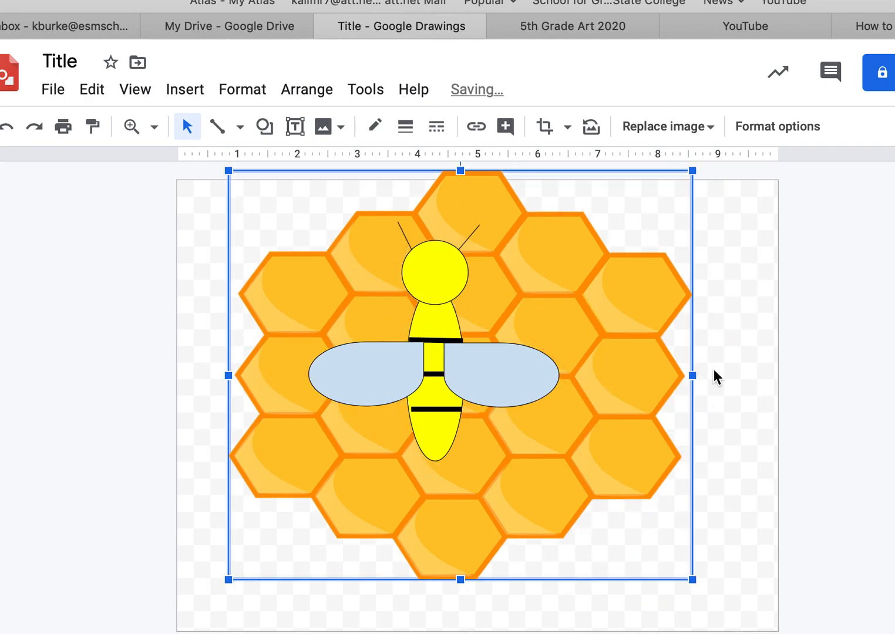
left_click(734, 389)
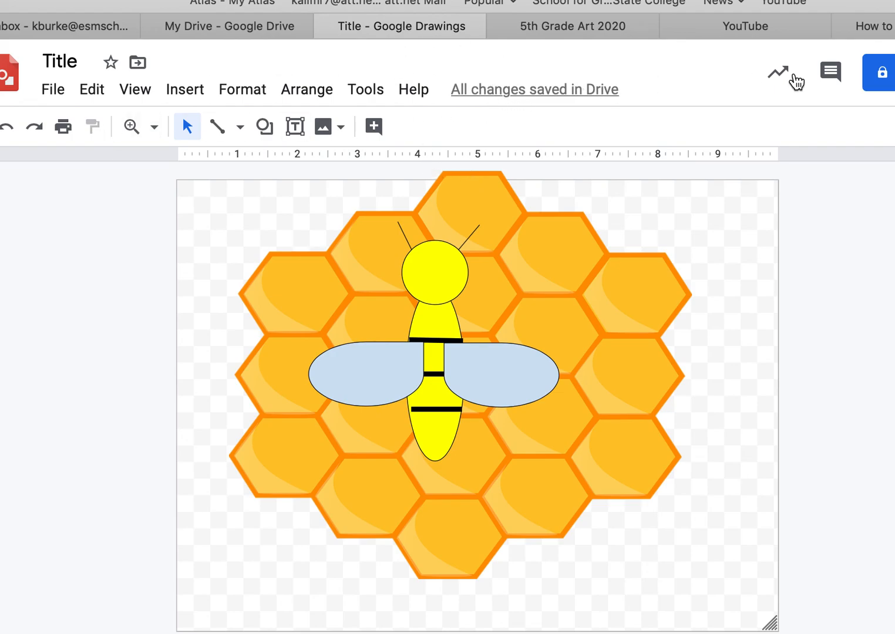
left_click_drag(742, 64, 673, 64)
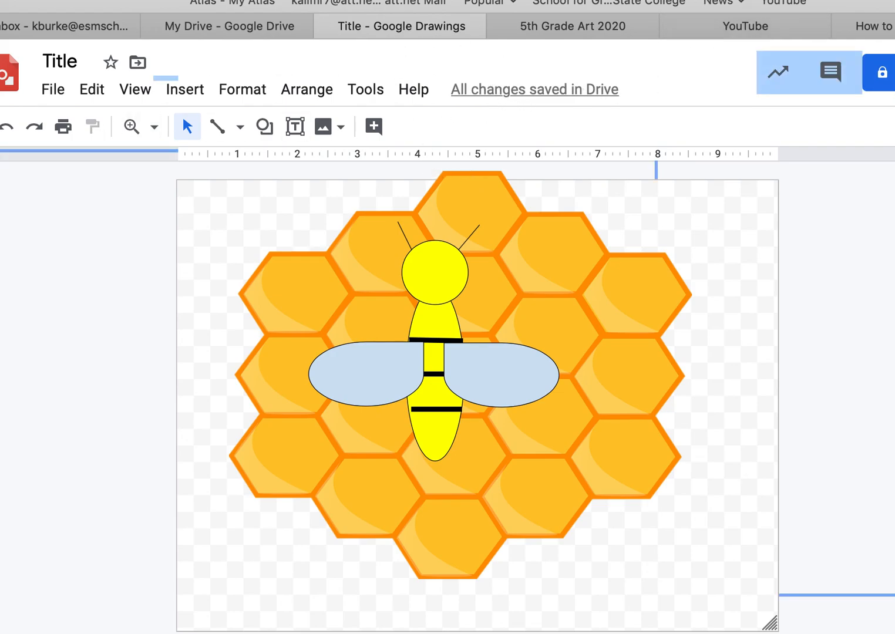